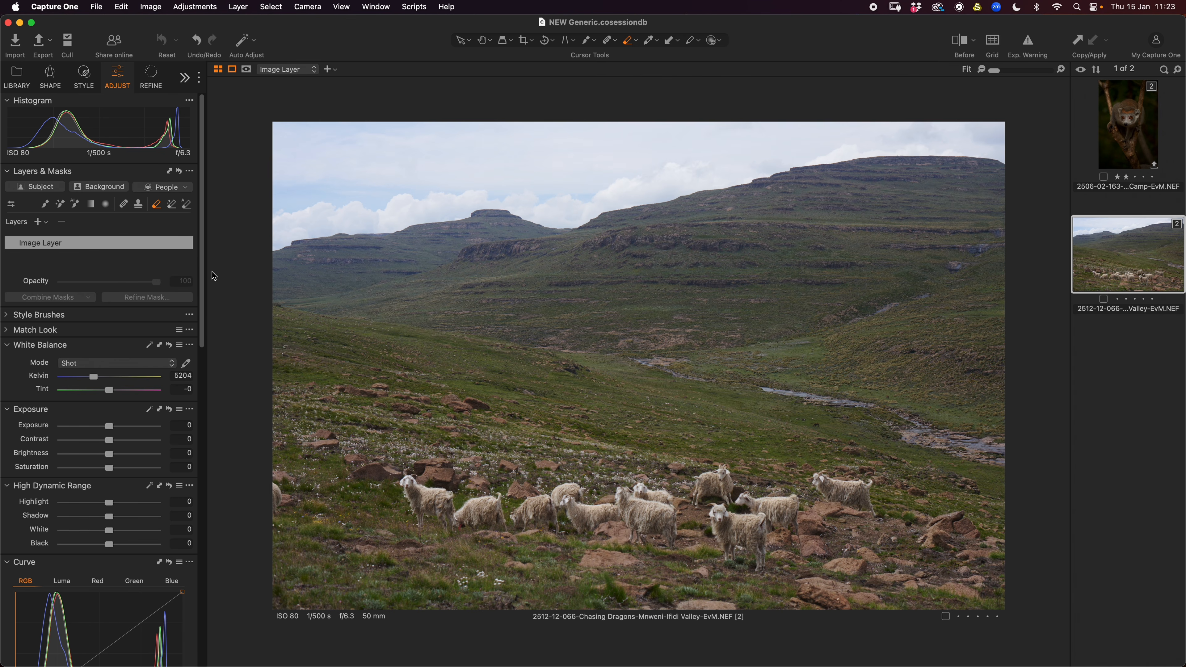
- Set the image layer's Exposure to -0,19, Contrast to 11 and Saturation to 6
scroll(207, 285, "down", 5)
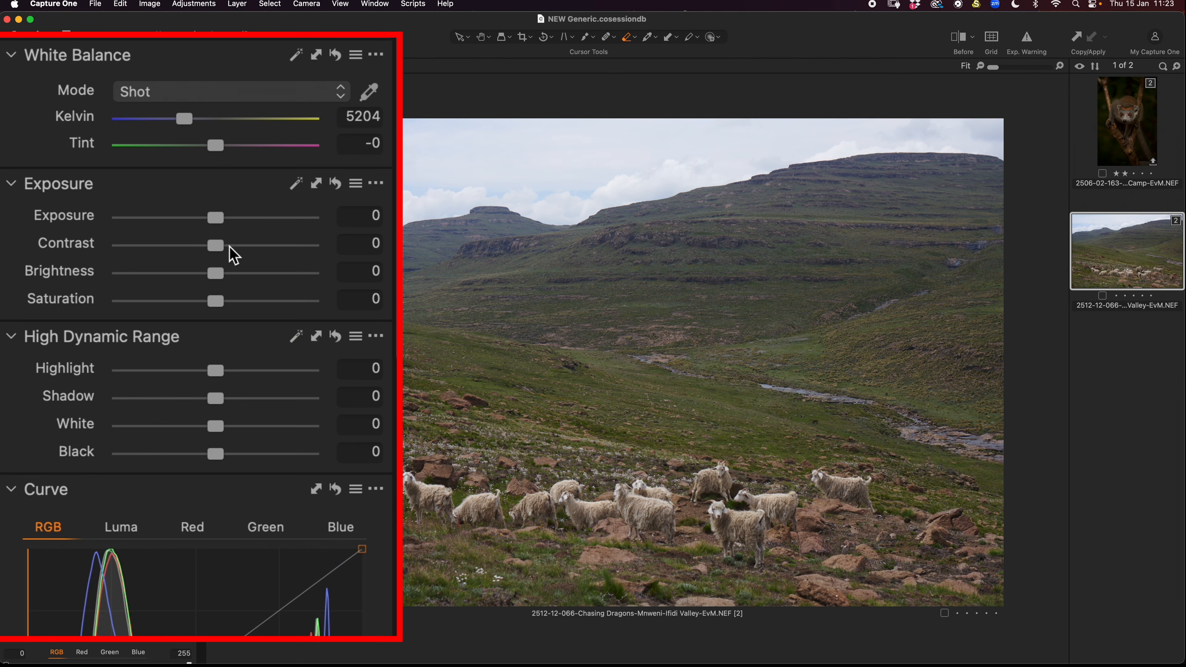
left_click_drag(110, 348, 121, 351)
left_click_drag(238, 249, 217, 230)
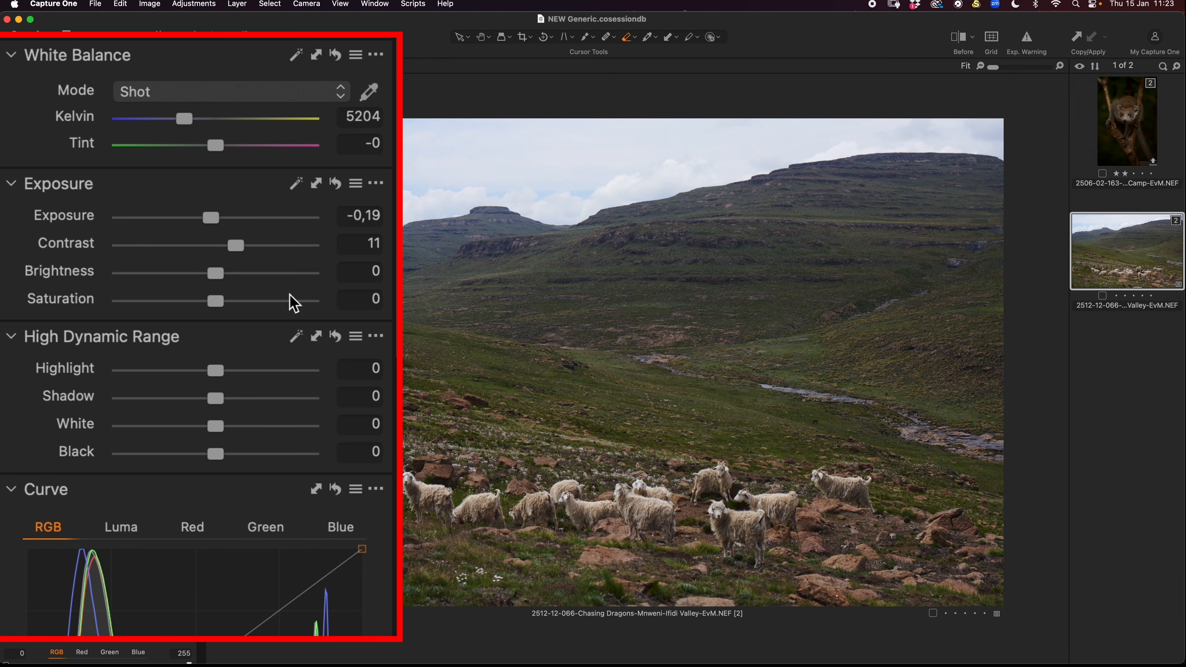
left_click_drag(218, 309, 225, 305)
- Move the lower black and white points of the RGB Levels inward toward the ends of the histogram
scroll(388, 367, "down", 10)
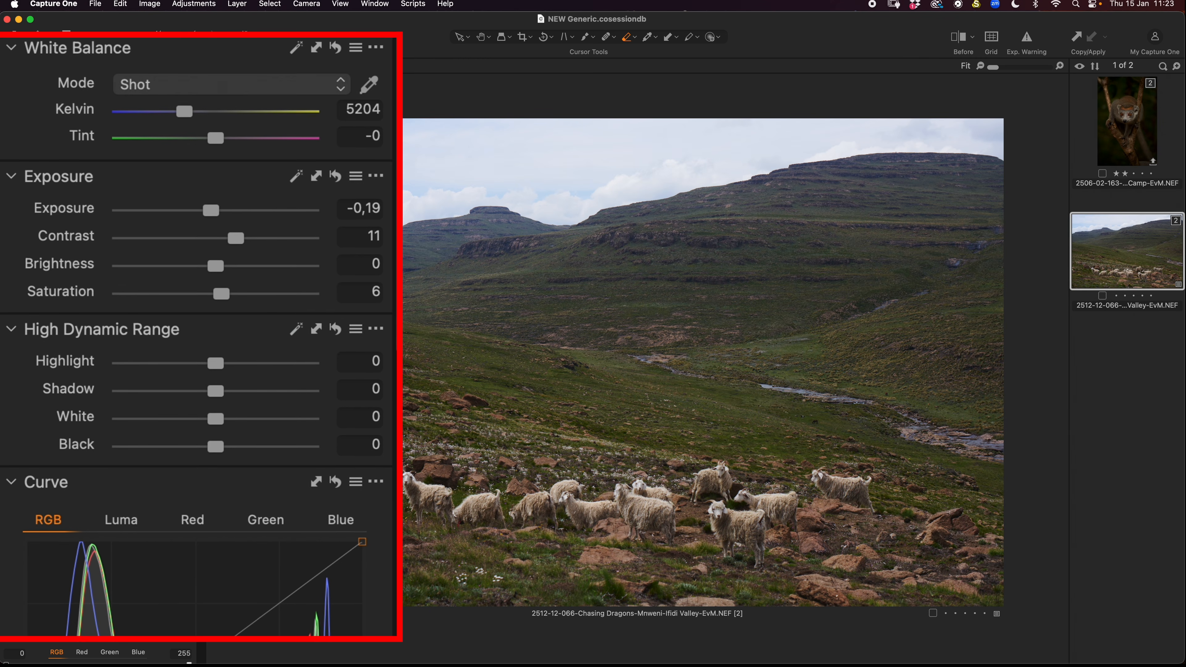
scroll(196, 336, "down", 8)
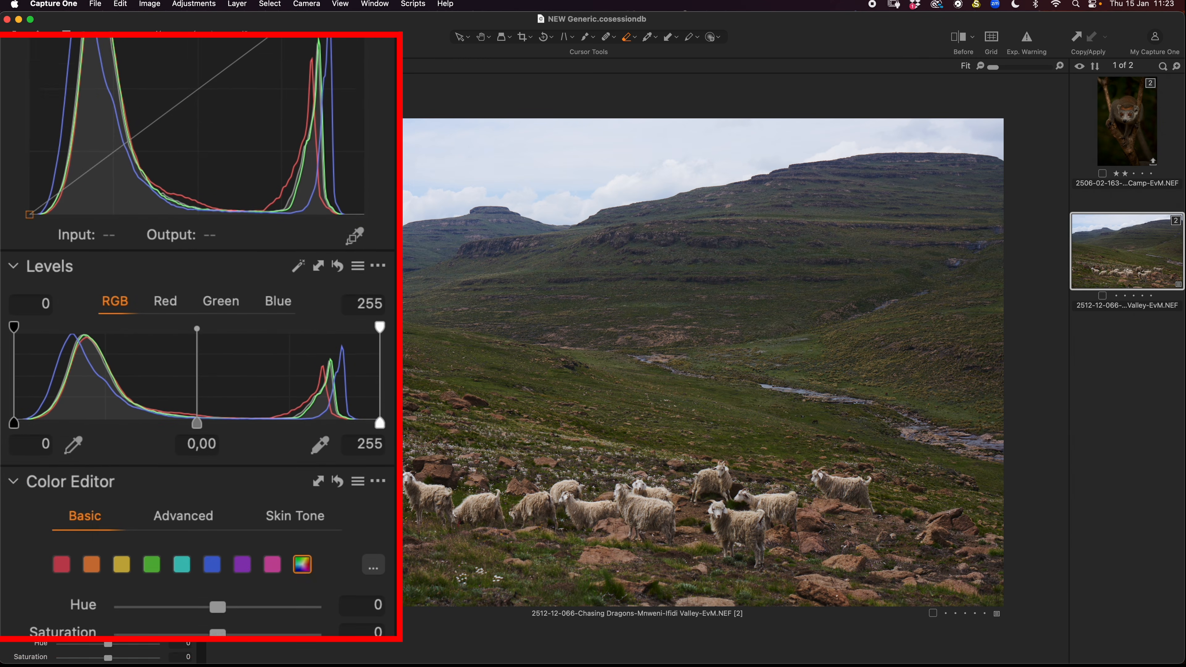
left_click_drag(13, 398, 20, 399)
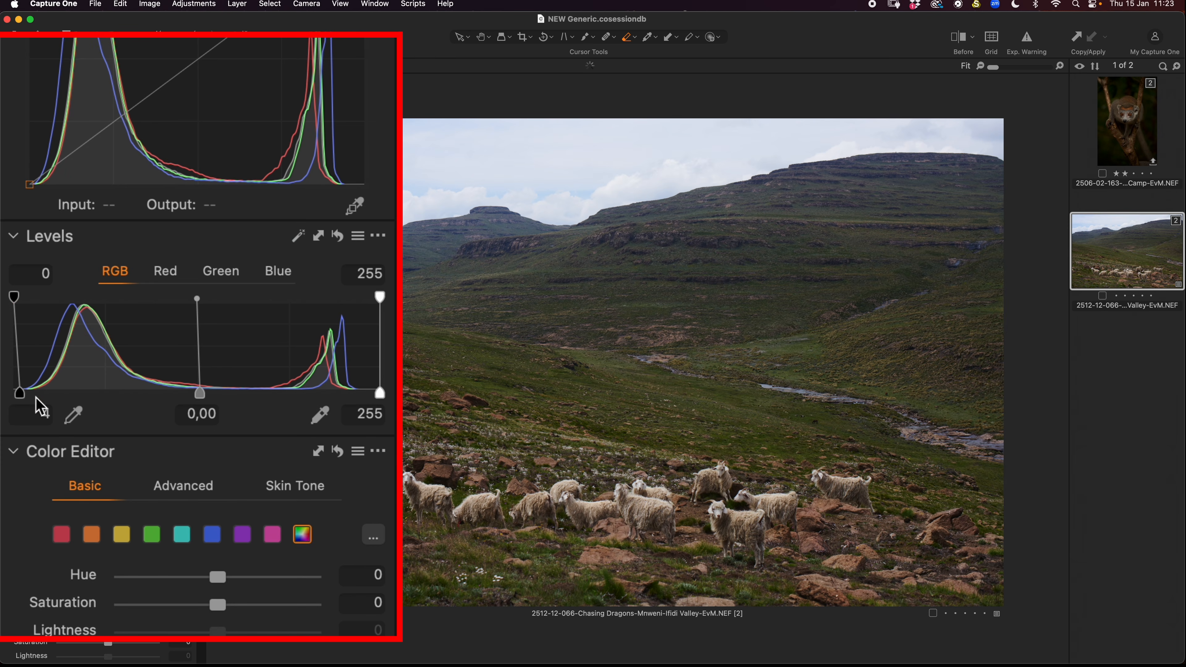
left_click_drag(377, 395, 354, 401)
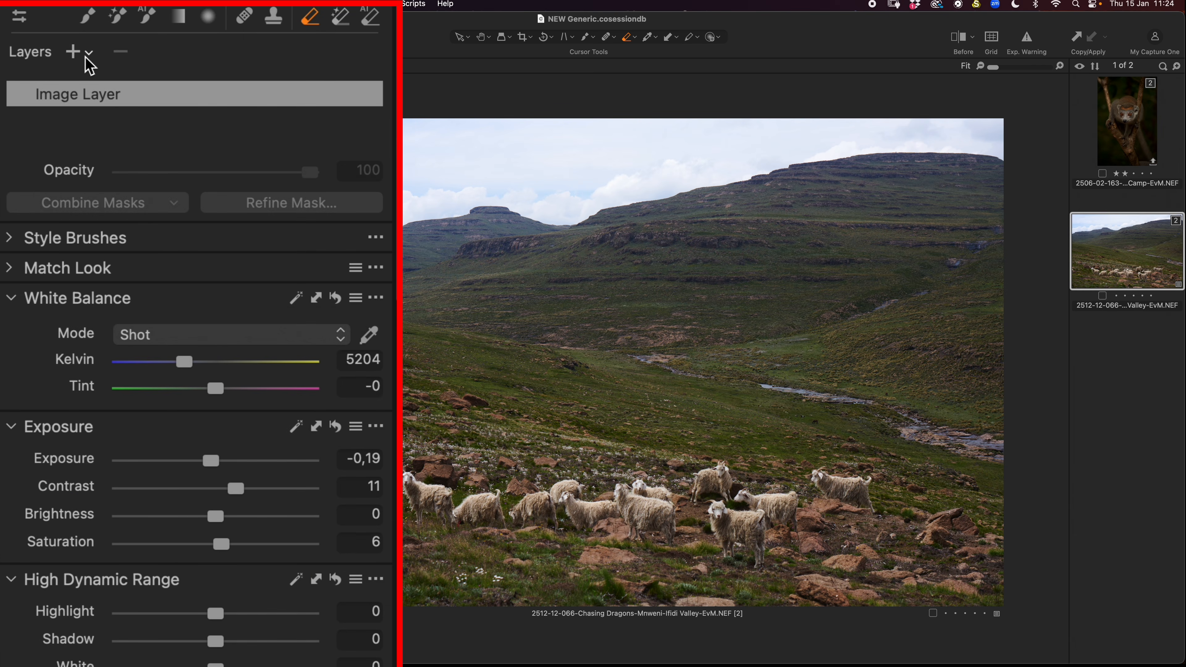
- Add an adjustment layer, draw a slightly tilted linear gradient mask over the sky and hills, and check its coverage with the mask display
left_click(73, 52)
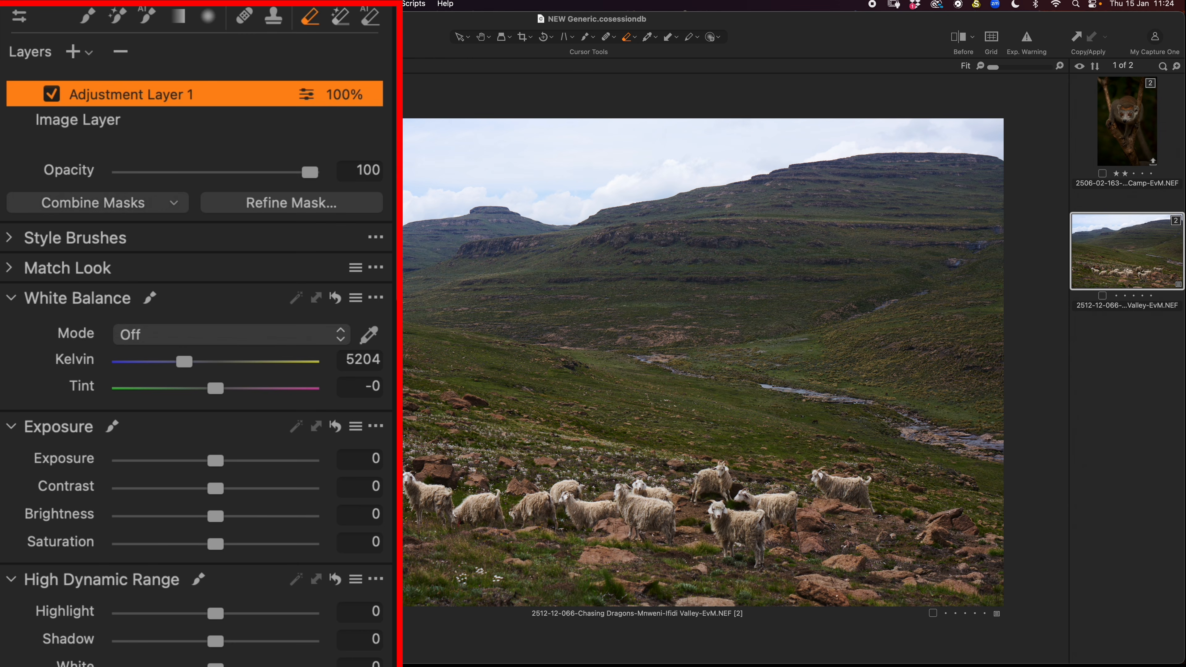
left_click(180, 19)
left_click_drag(594, 180, 610, 307)
left_click_drag(651, 224, 650, 219)
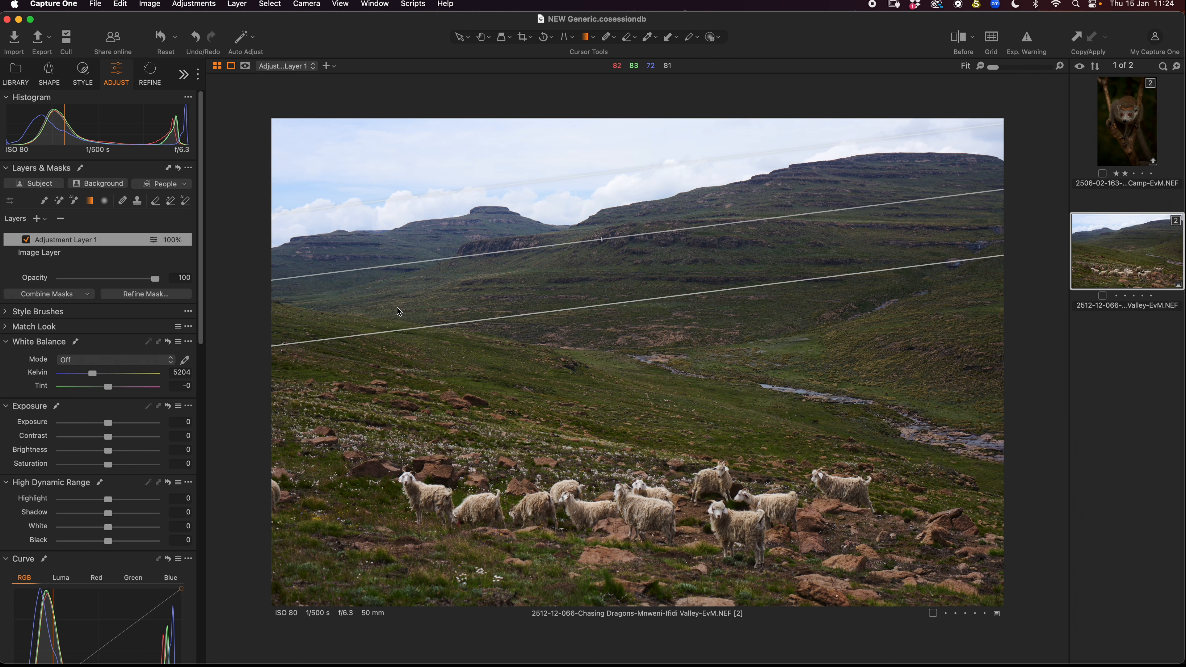
key("m")
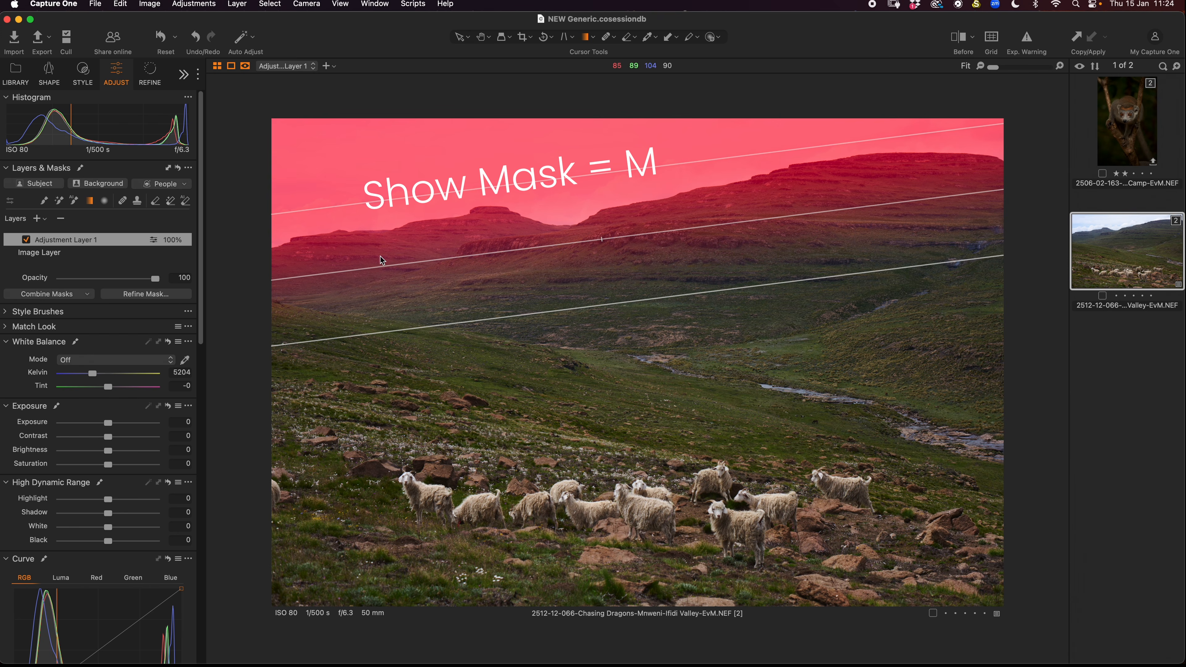
key("m")
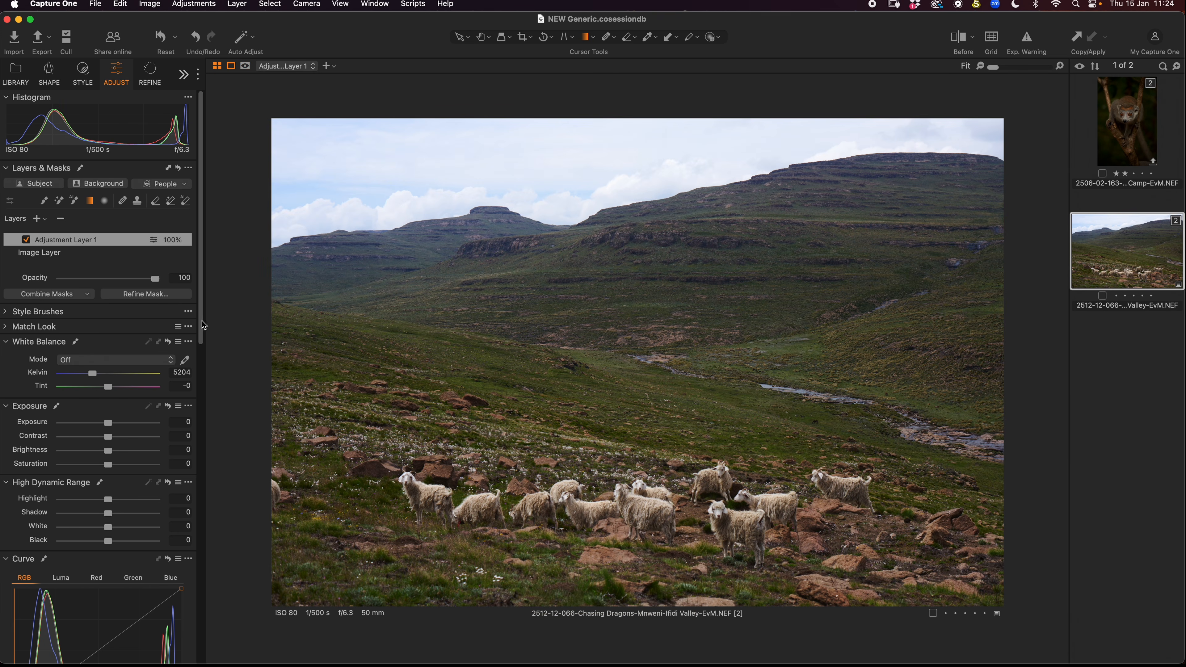
- Set the gradient layer's Exposure to -0,81, Contrast to 10 and Saturation to 13
left_click_drag(107, 424, 100, 425)
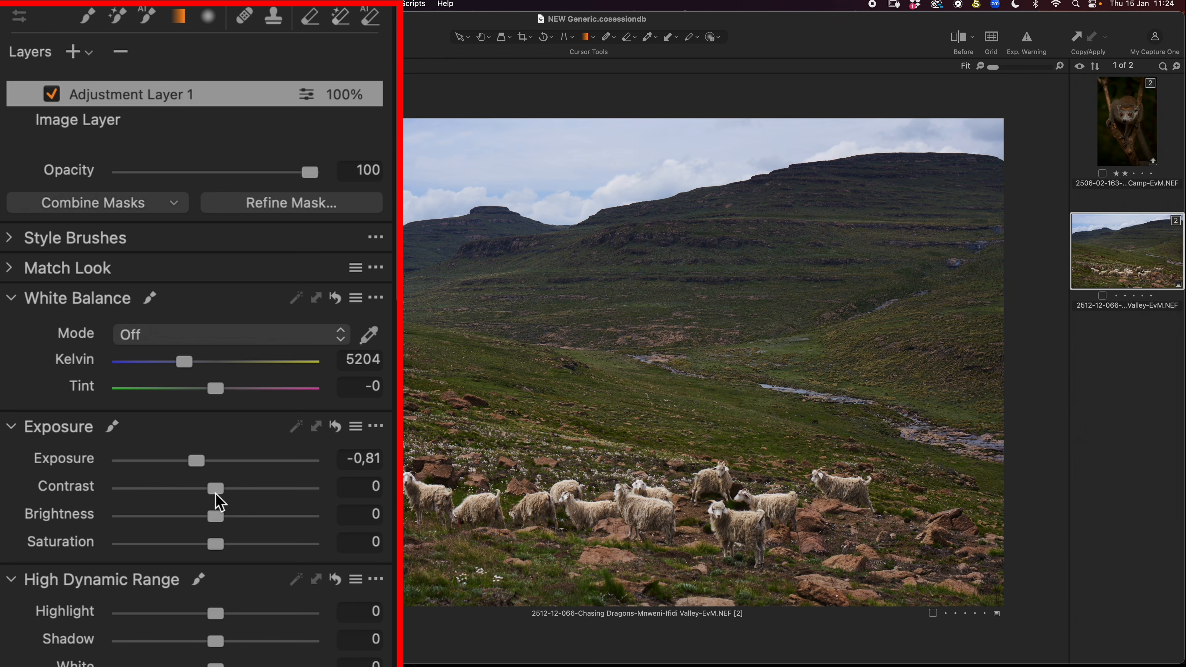
left_click_drag(216, 490, 235, 488)
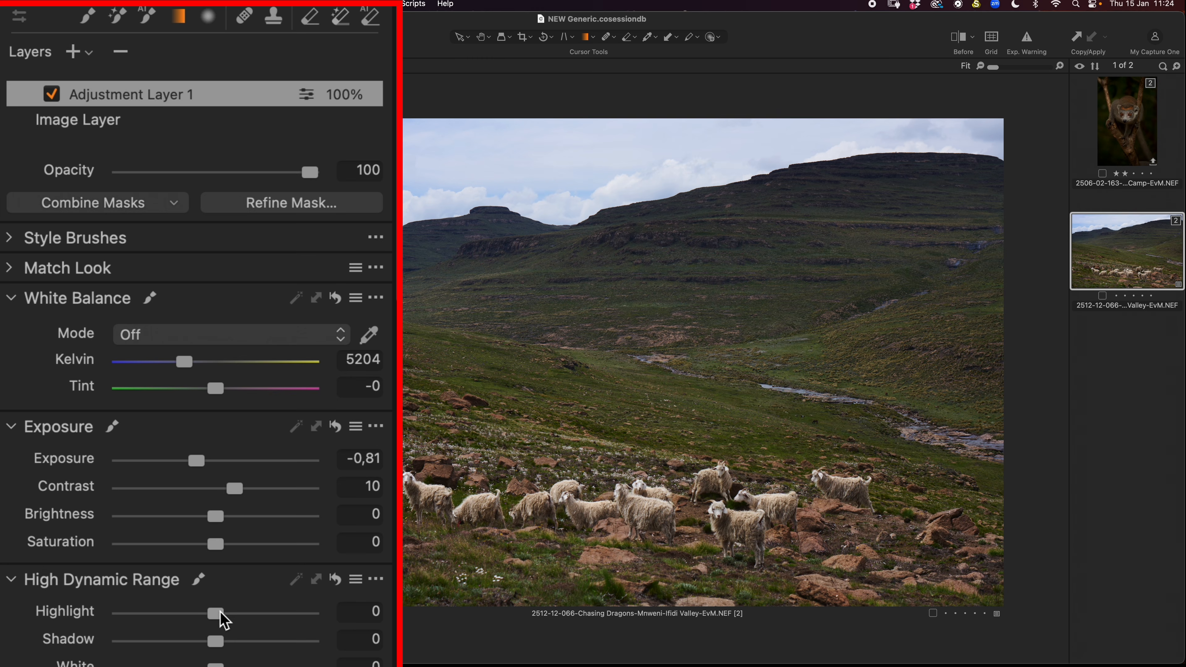
left_click_drag(215, 544, 226, 544)
- Raise the Saturation of the blue range to 6,2 in the basic Color Editor for the gradient layer
scroll(196, 420, "down", 15)
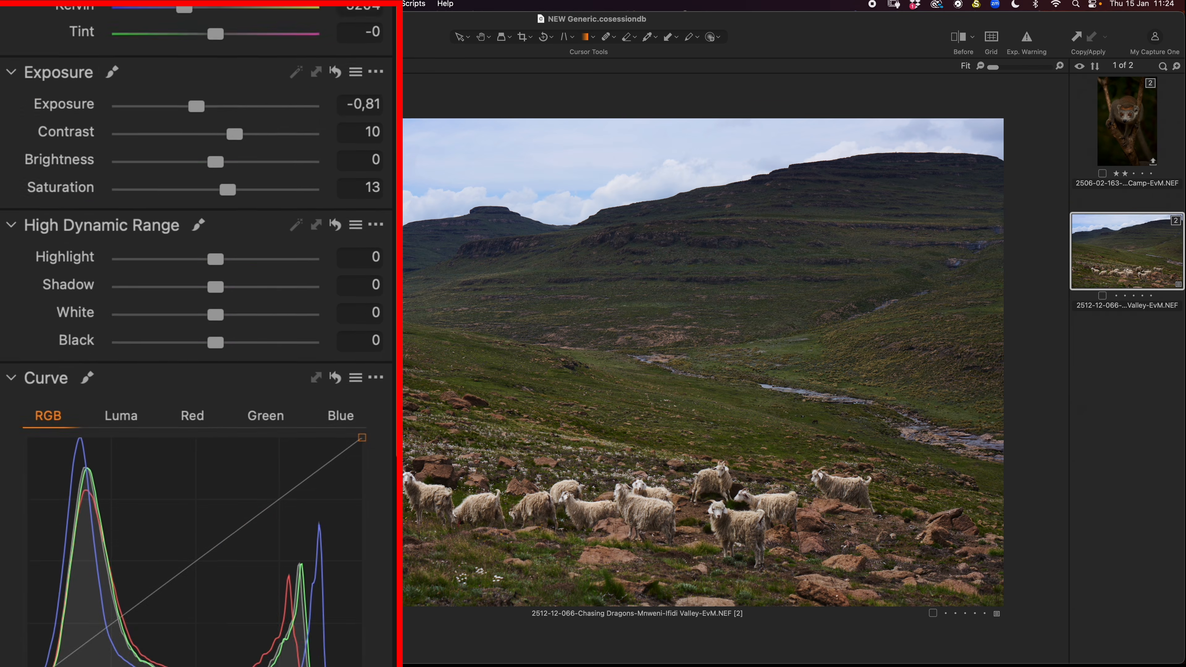
scroll(308, 563, "down", 3)
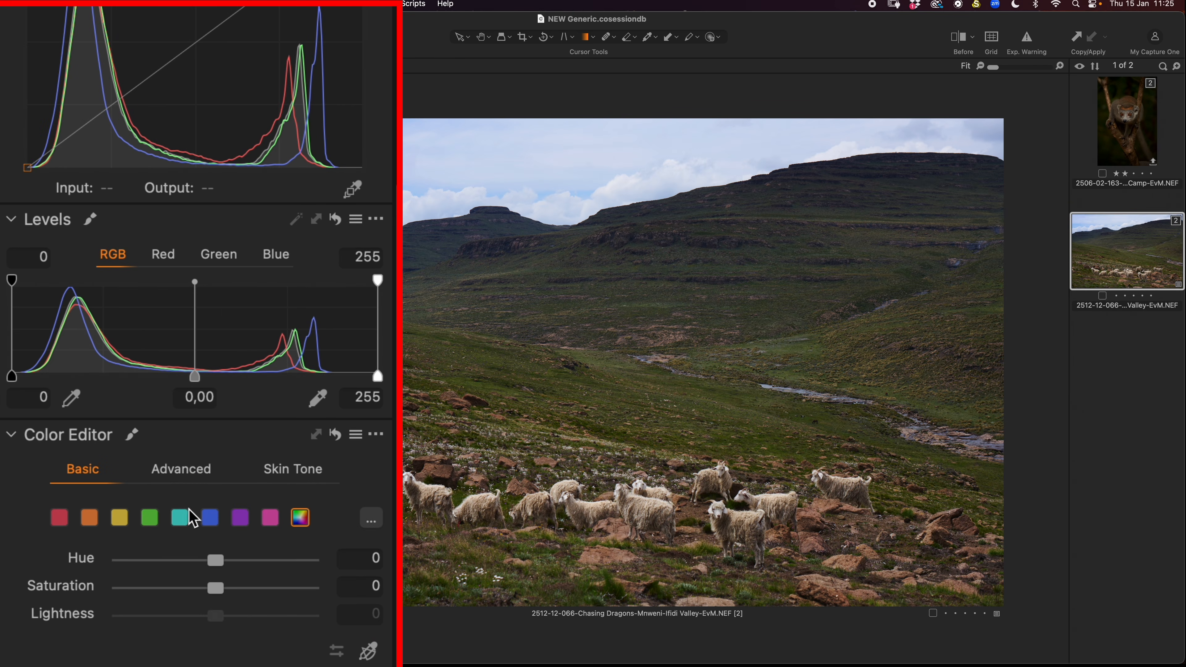
left_click(210, 518)
mouse_move(215, 594)
left_mouse_down()
mouse_move(233, 591)
mouse_move(223, 595)
left_mouse_up()
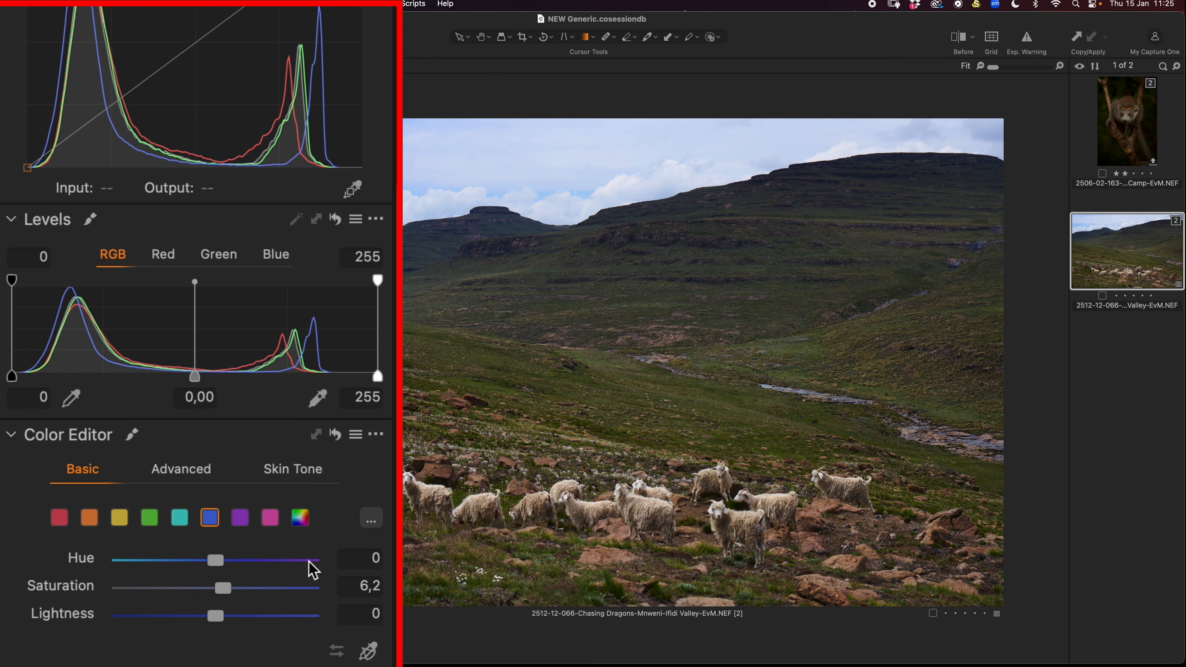
- Create a Luma Range mask that subtracts from the gradient layer's mask, with the mask display on
scroll(309, 565, "down", 15)
scroll(229, 553, "down", 5)
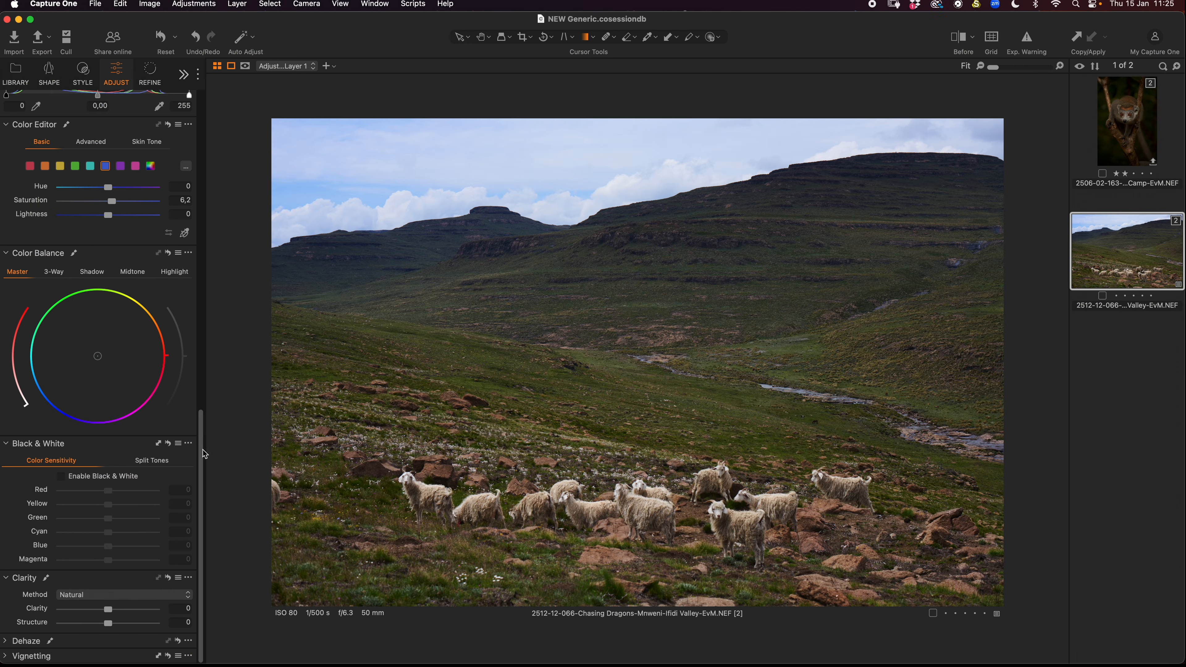
left_click_drag(205, 453, 223, 74)
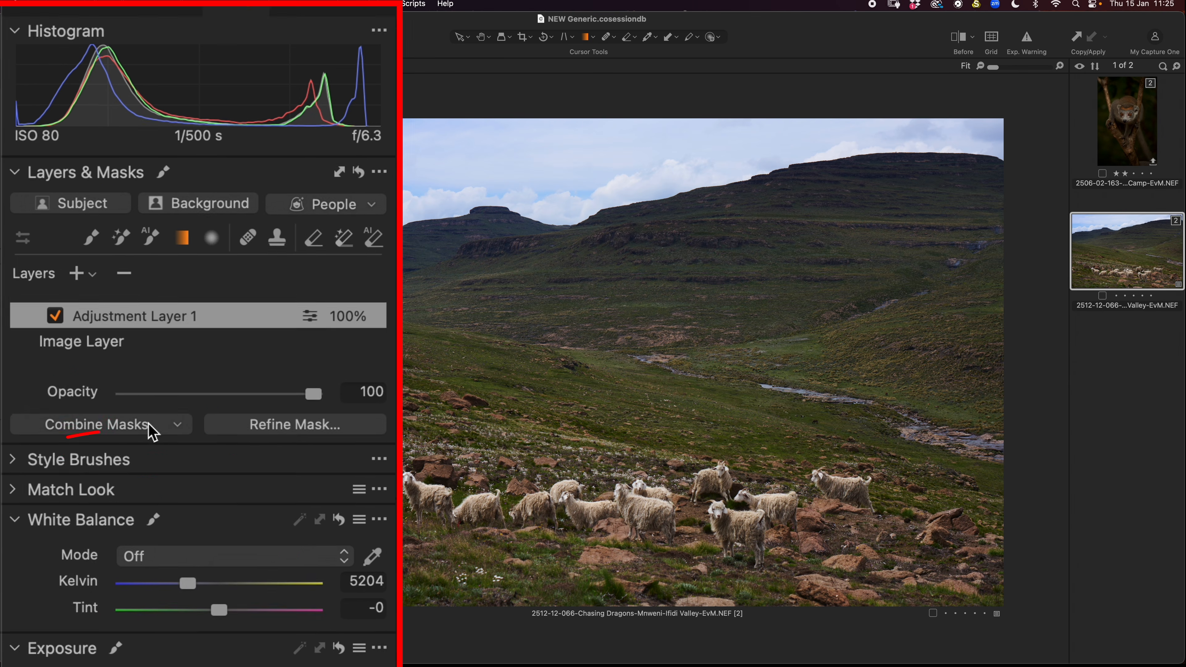
left_click(149, 479)
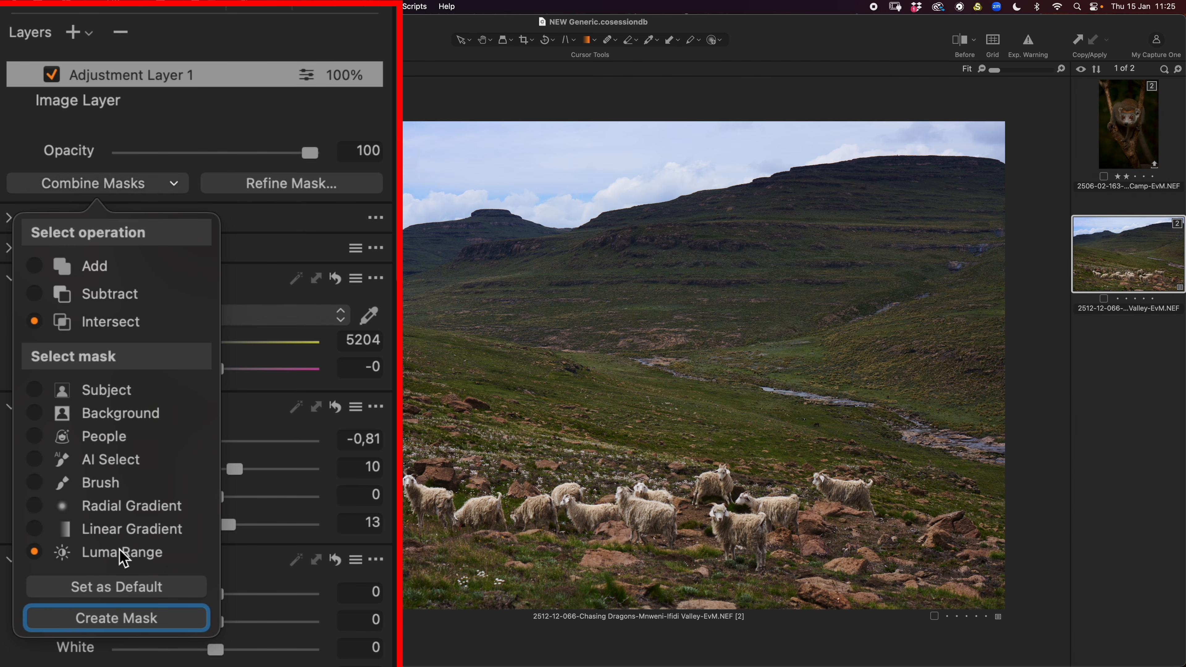
key("m")
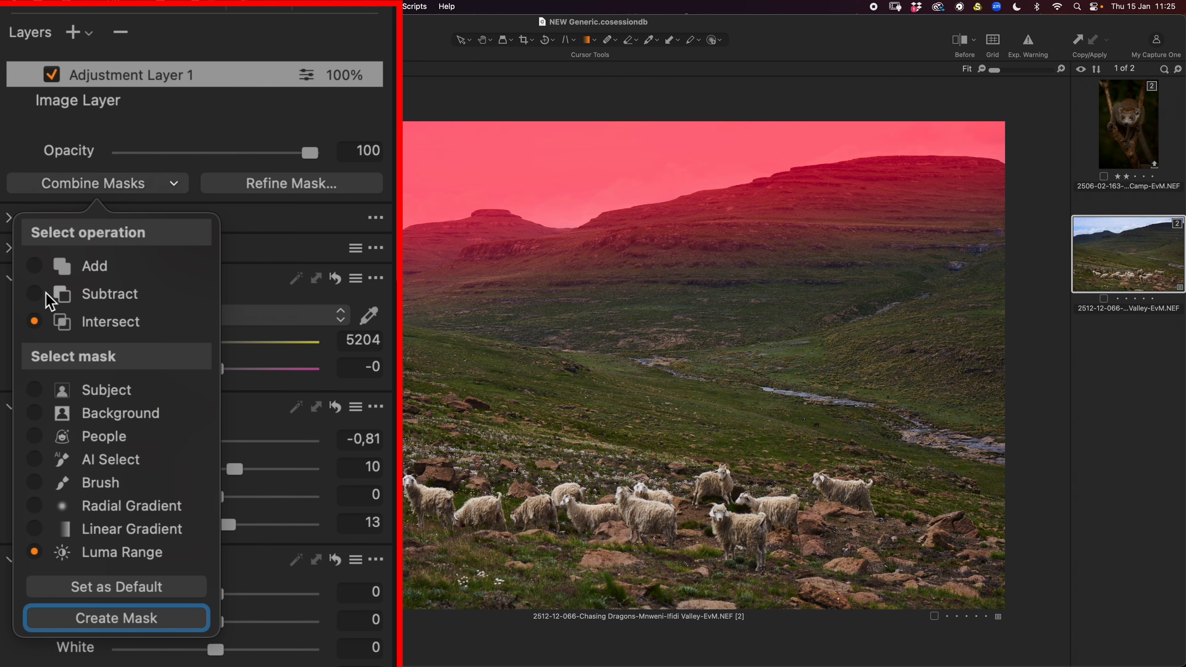
left_click(35, 294)
left_click(143, 627)
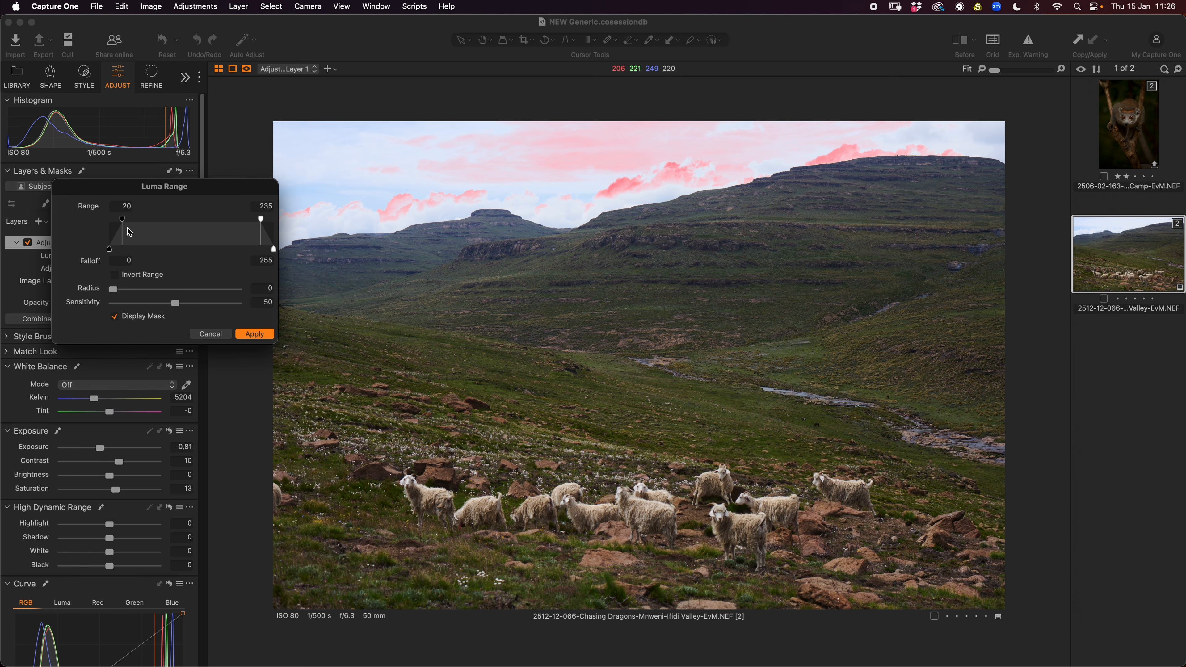
- Set the Luma Range to 0–134 with falloff 0–170 to exclude the hills, apply it, and hide the mask
mouse_move(147, 183)
left_mouse_down()
mouse_move(119, 189)
mouse_move(130, 192)
left_mouse_up()
left_click_drag(420, 183, 360, 189)
left_click_drag(126, 198, 84, 190)
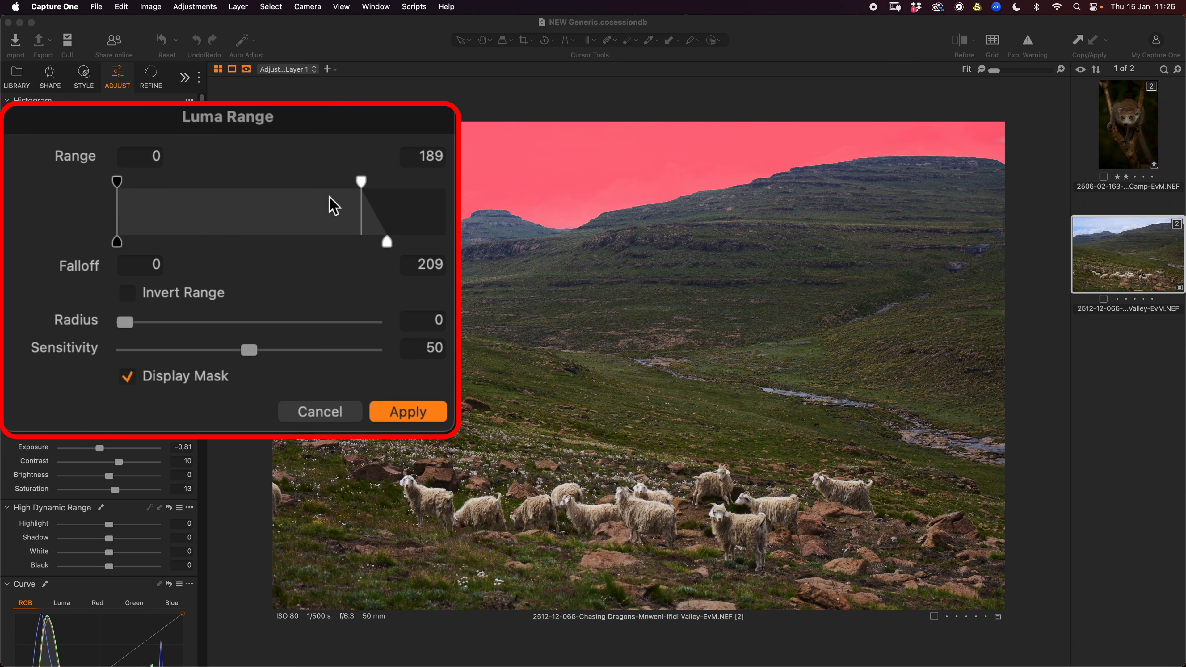
left_click_drag(365, 184, 336, 244)
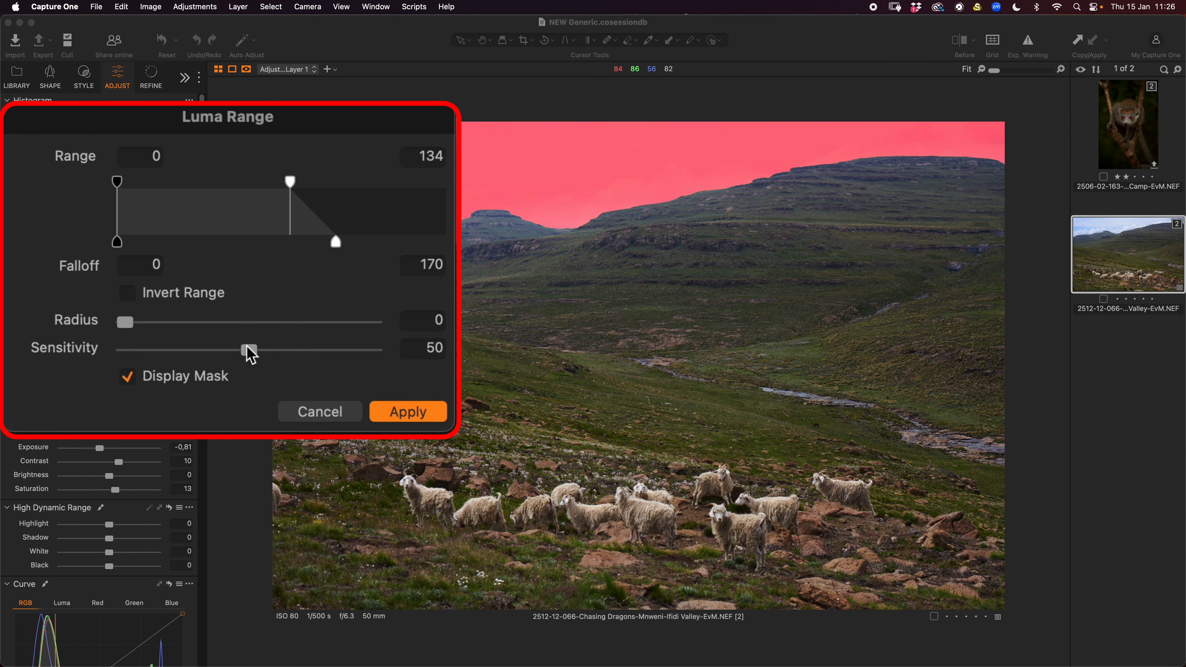
left_click(397, 414)
key("m")
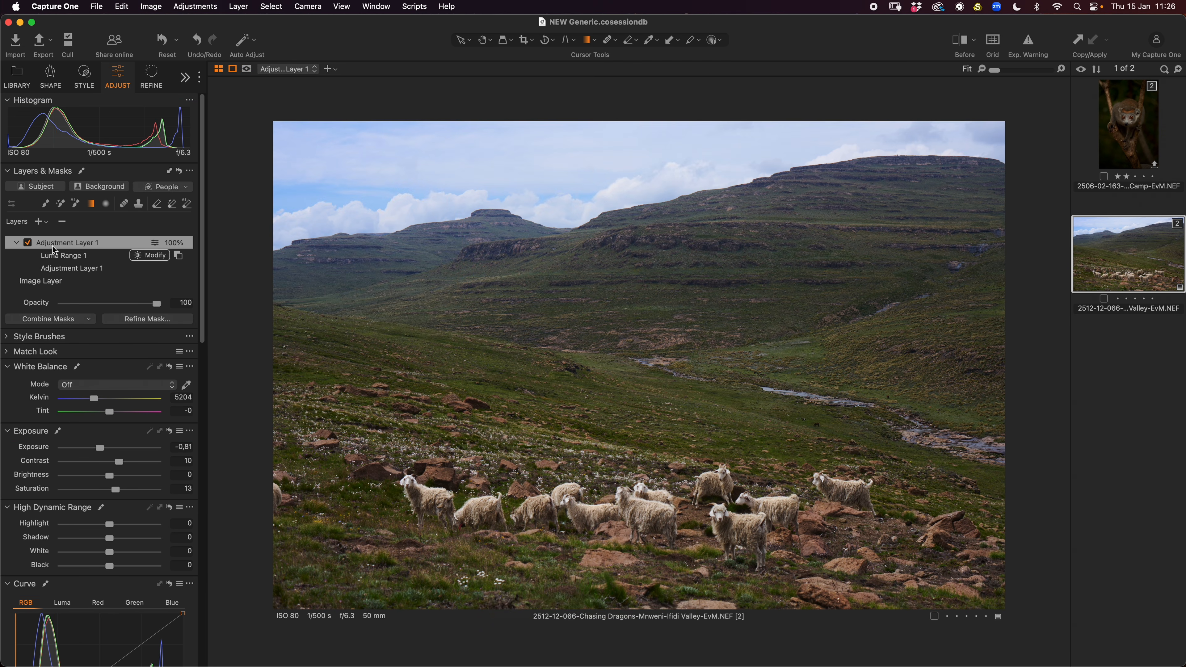
- Toggle the sky adjustment layer off and on to compare its effect, and inspect the mask edge along the hills up close
left_click(29, 245)
left_click(28, 246)
left_click(28, 246)
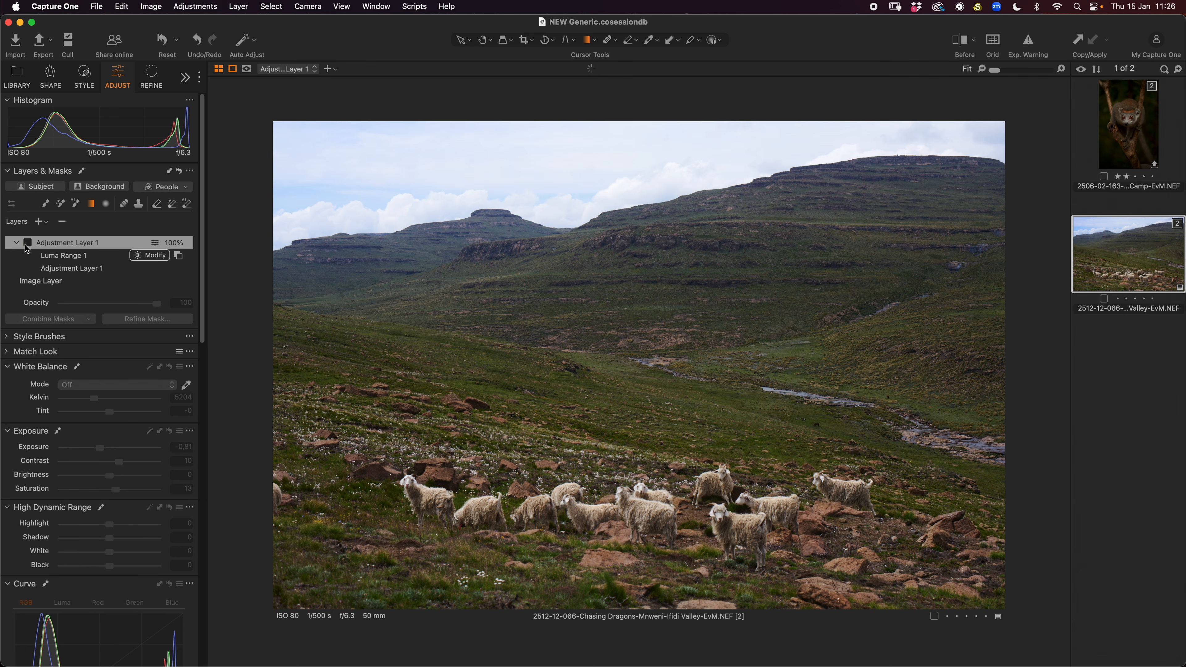
left_click(28, 248)
left_click(27, 247)
left_click(28, 247)
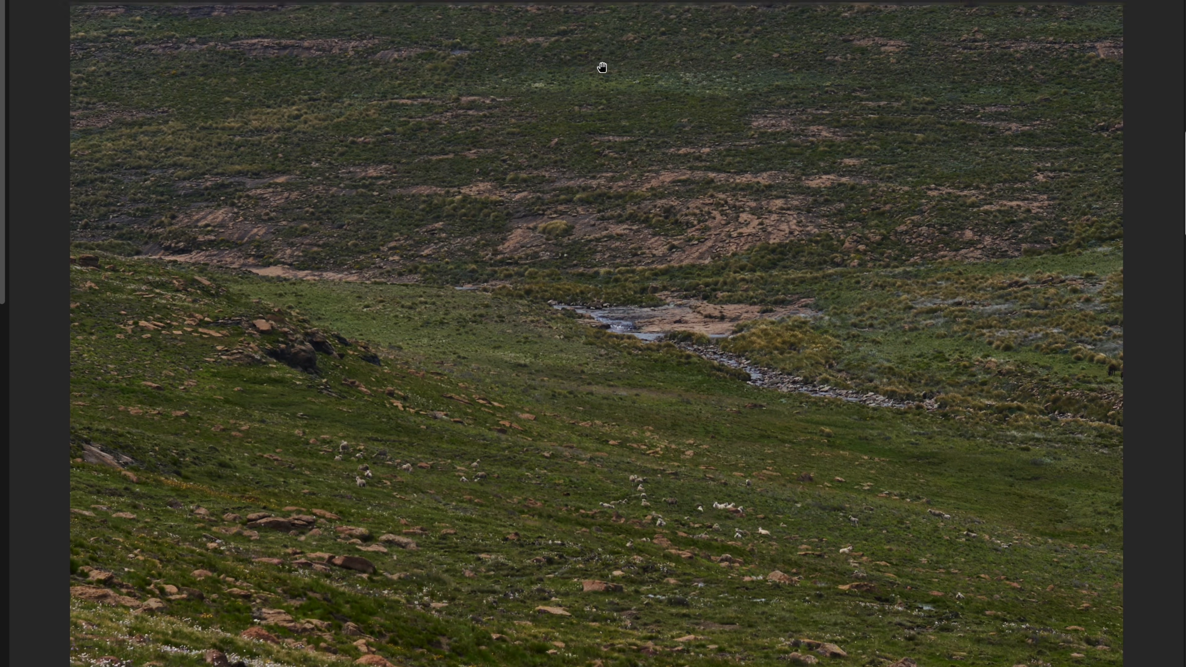
left_click_drag(601, 66, 674, 544)
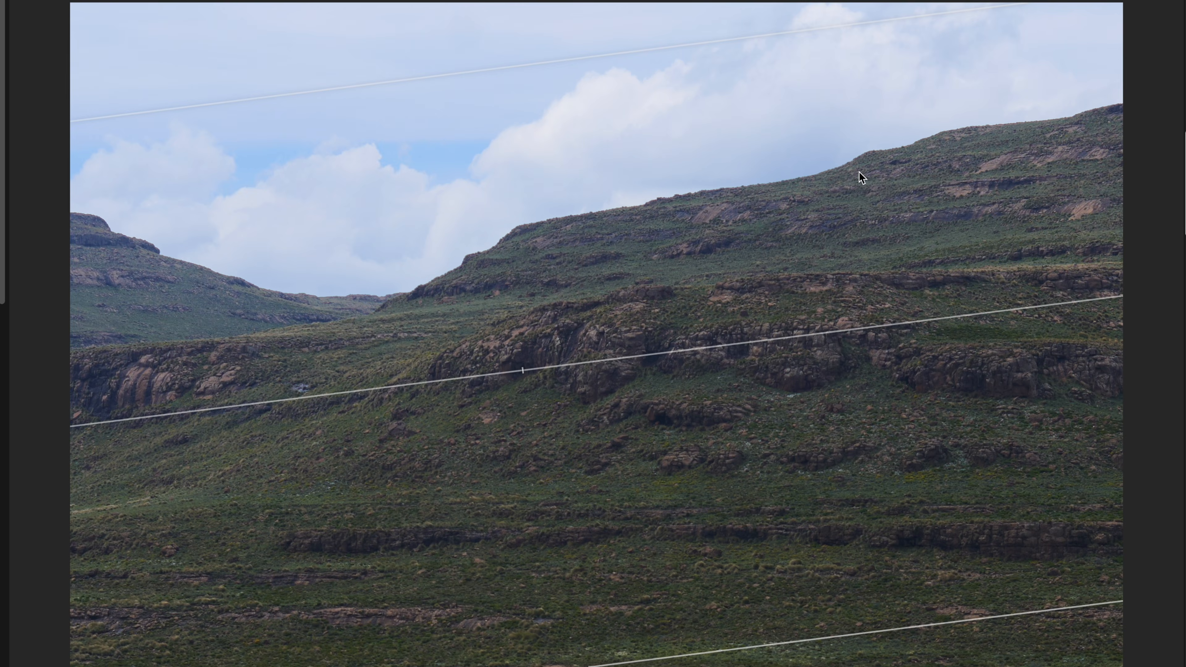
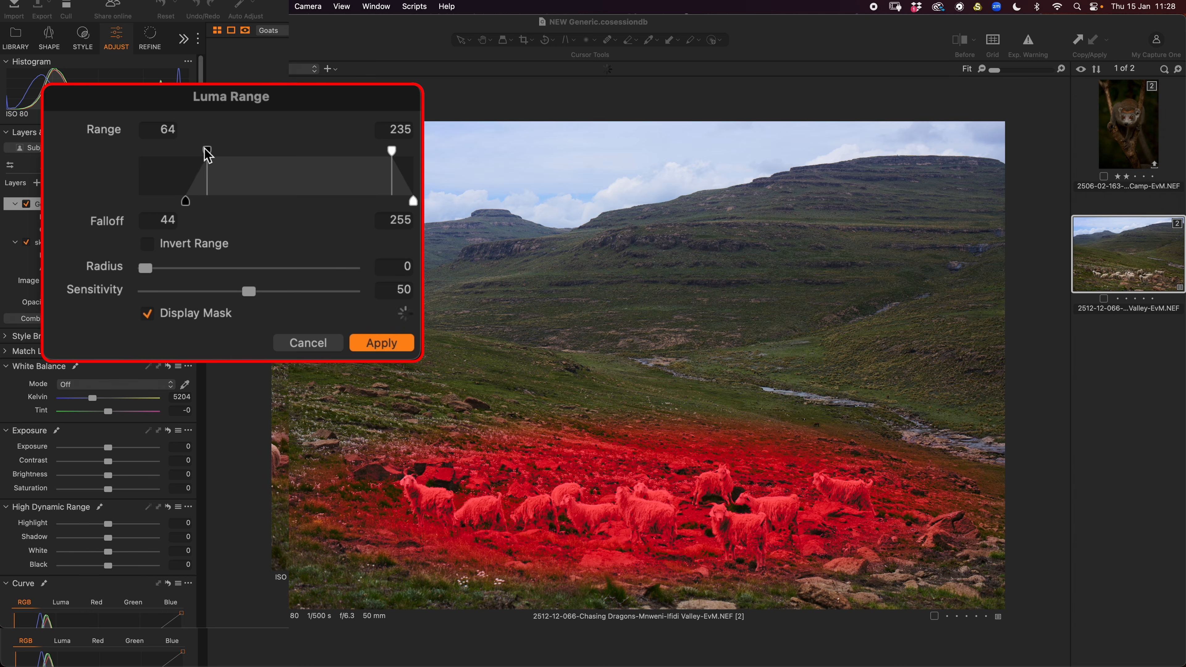
- Set the Goats layer's Luma Range to 132–236 with falloff 87–255 to isolate the bright goats
left_click_drag(392, 154, 398, 191)
left_click_drag(212, 167, 273, 165)
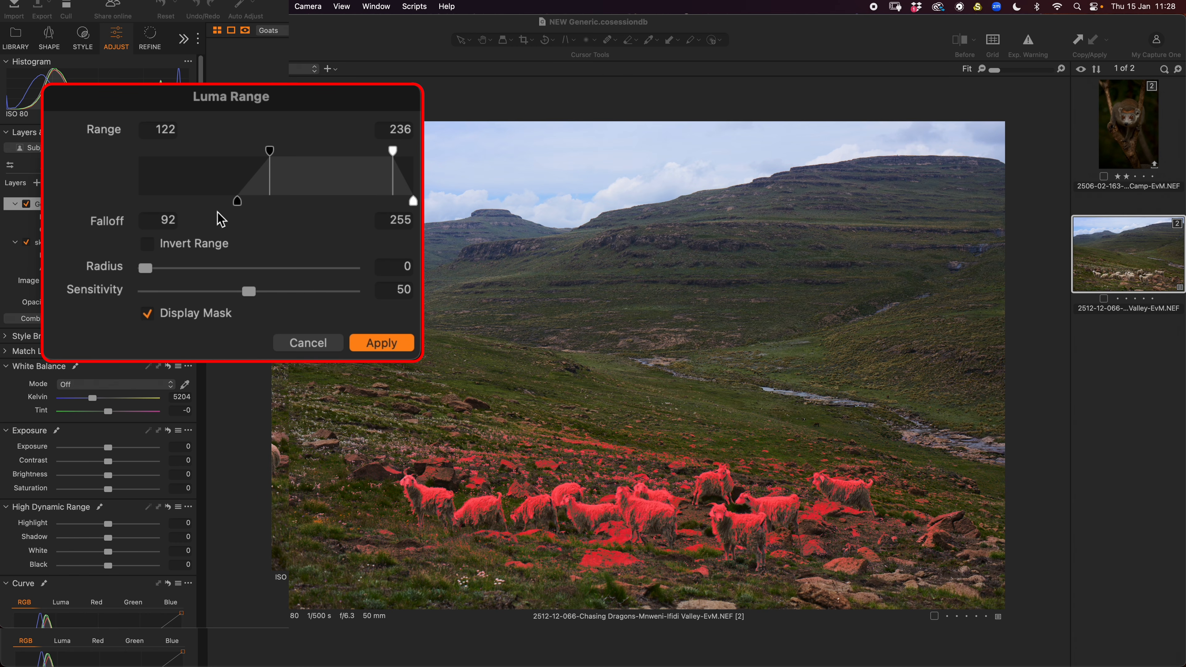
left_click_drag(237, 200, 221, 200)
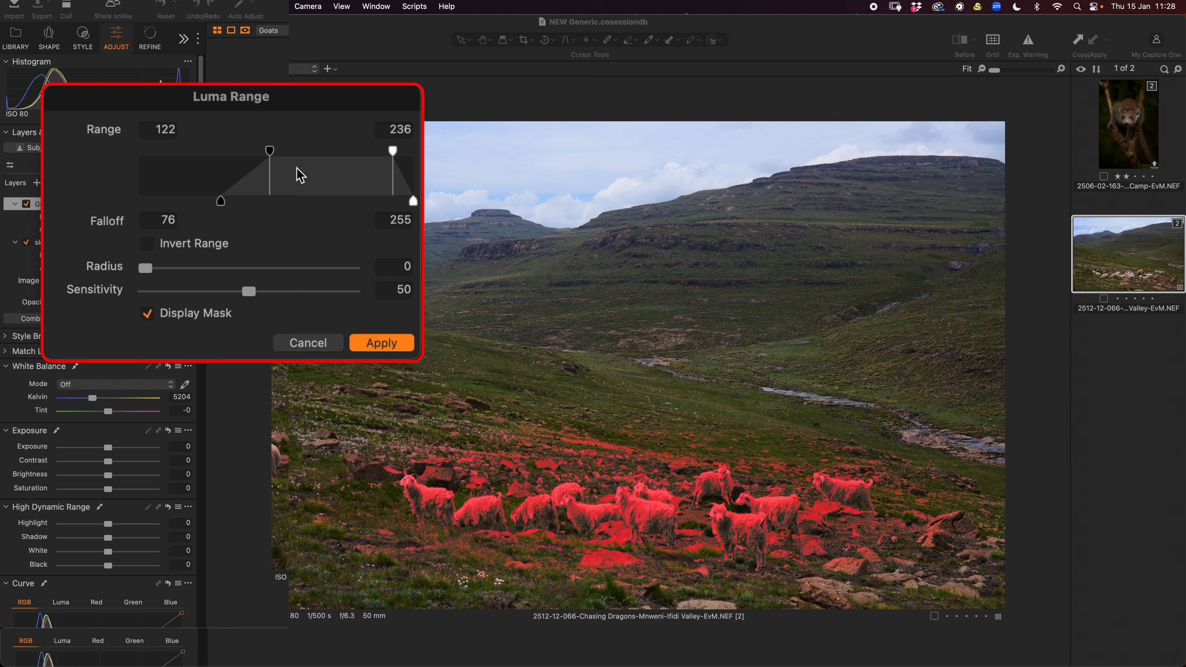
left_click_drag(270, 150, 285, 154)
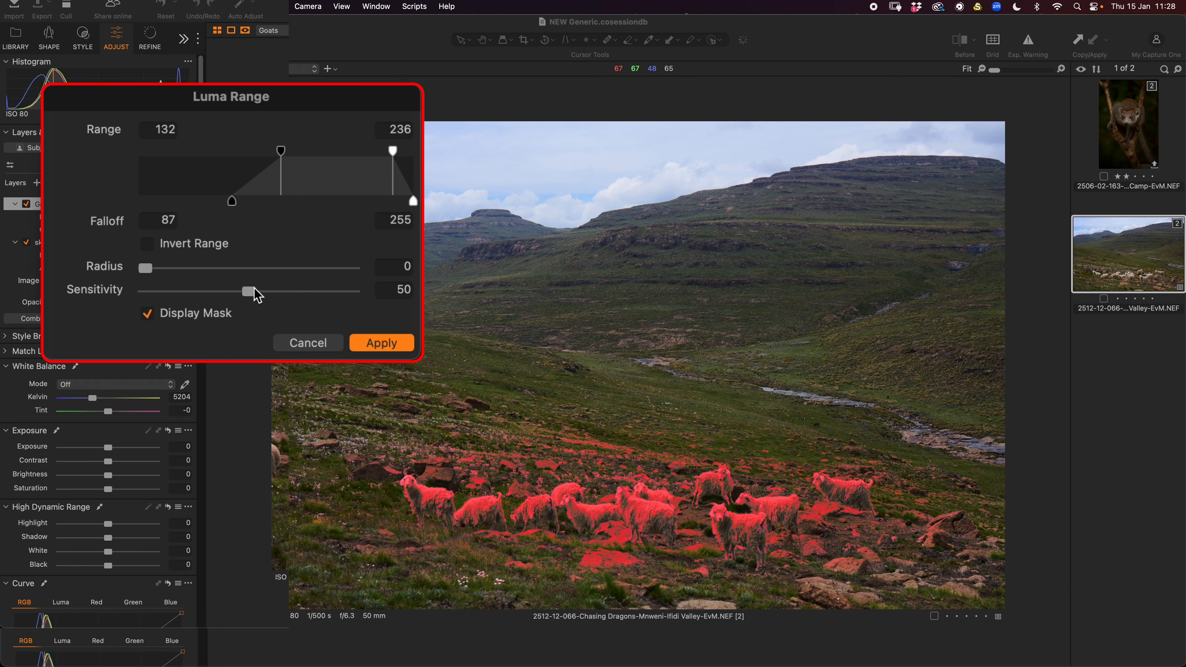
- Set the Goats luma mask's Radius to 1,2, raise its Sensitivity above 58, and apply the mask
left_click_drag(248, 292, 265, 293)
left_click_drag(145, 268, 174, 270)
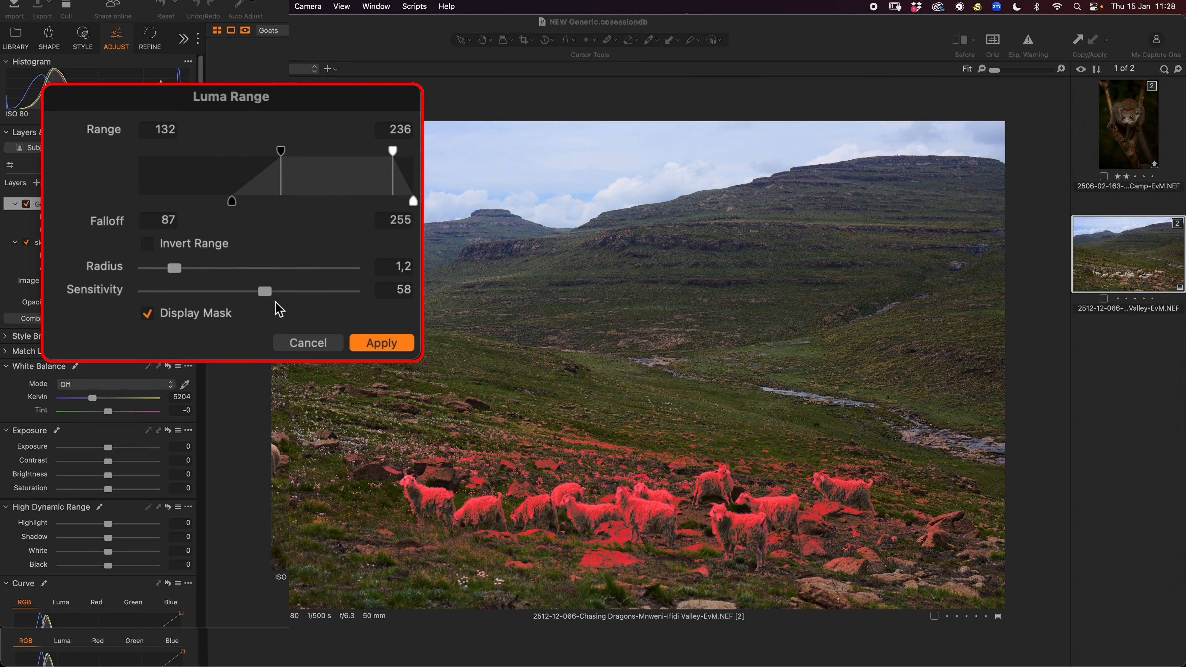
mouse_move(265, 291)
left_mouse_down()
mouse_move(211, 293)
mouse_move(287, 297)
left_mouse_up()
left_click(367, 343)
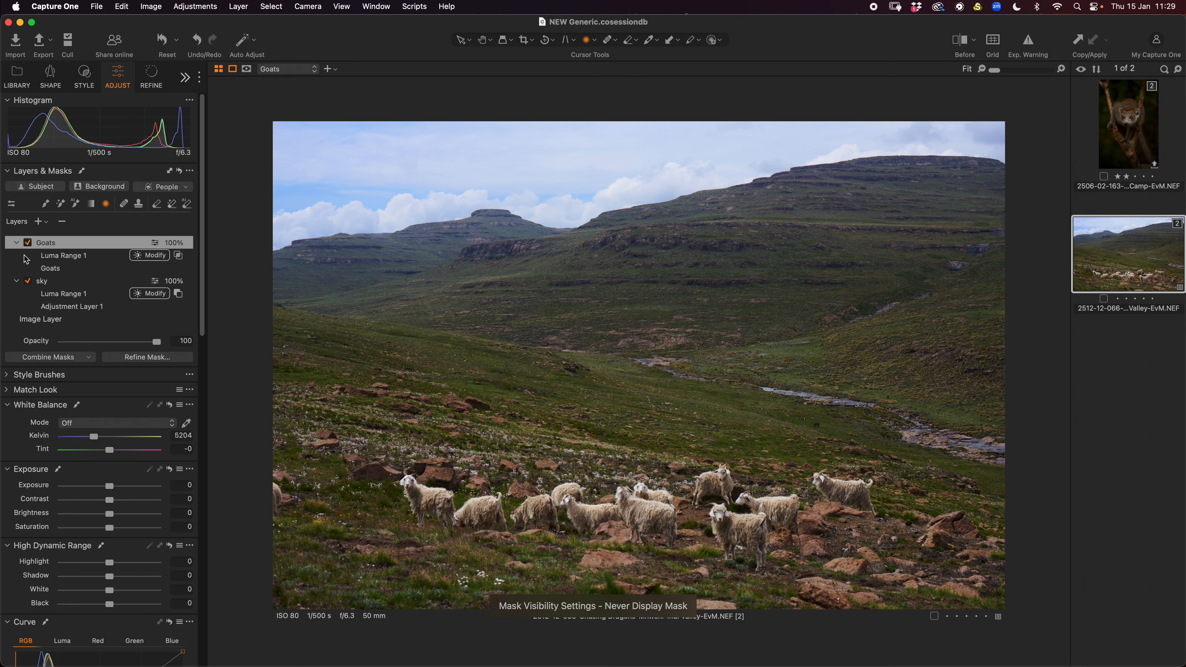
- Create an AI Select mask that subtracts from the Goats layer's combined mask
left_click(84, 357)
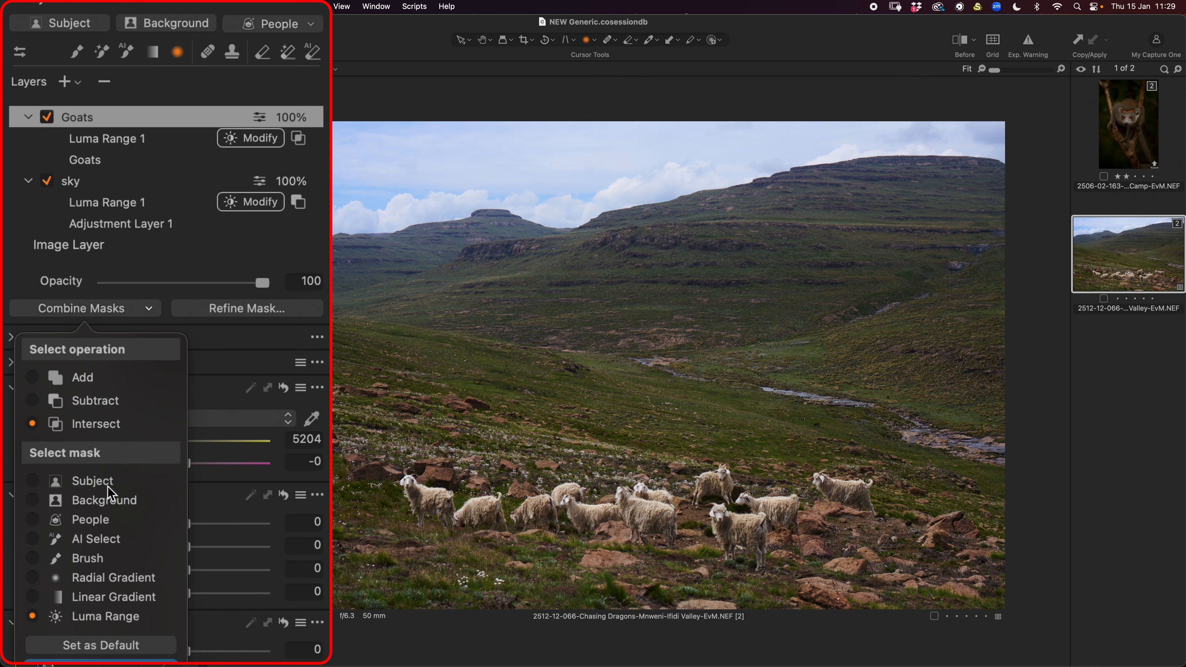
left_click(32, 402)
left_click(36, 541)
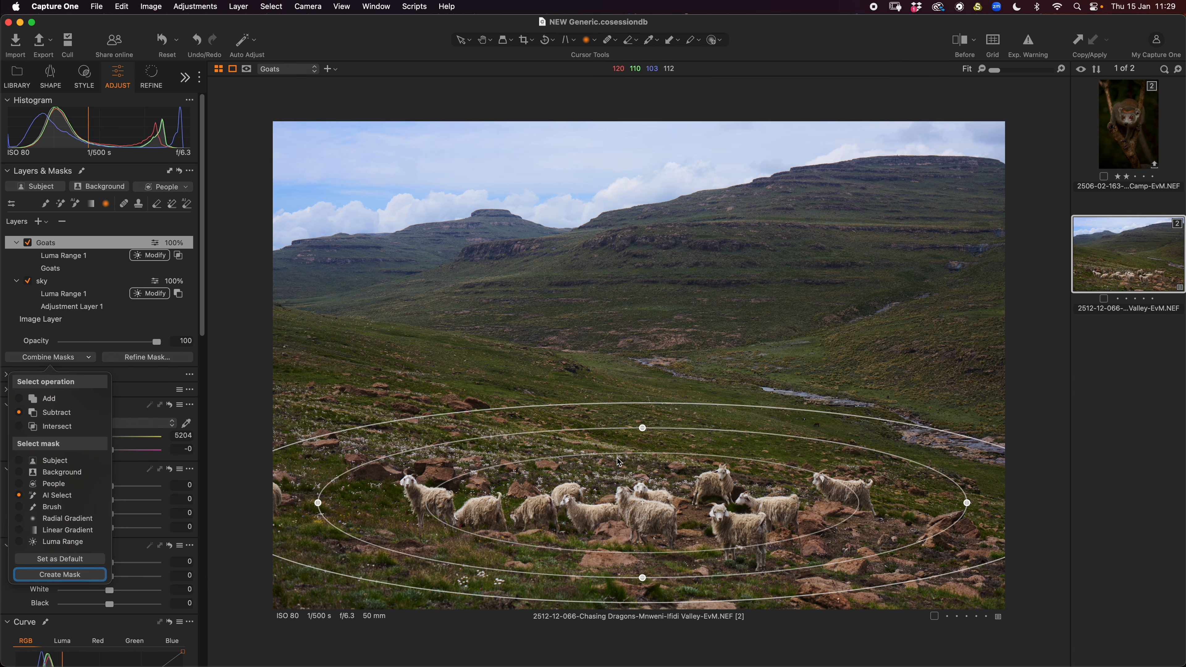
left_click(94, 575)
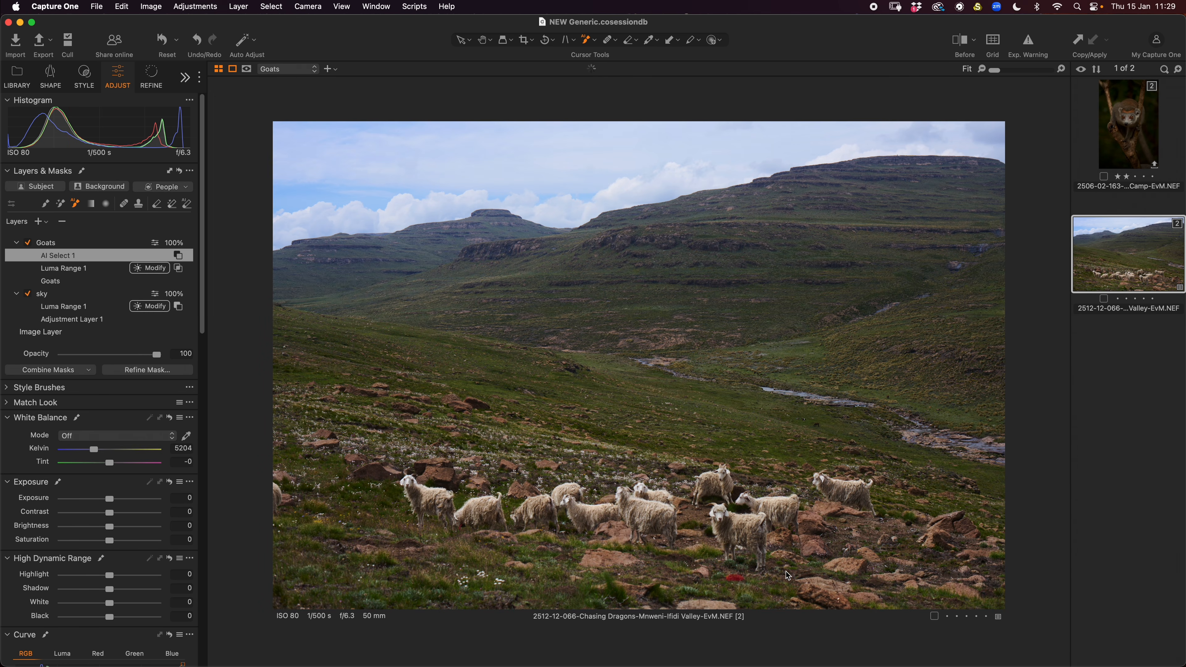
- Show the mask and create a Brush mask that subtracts the stray rocks around the animals from the Goats layer
key("m")
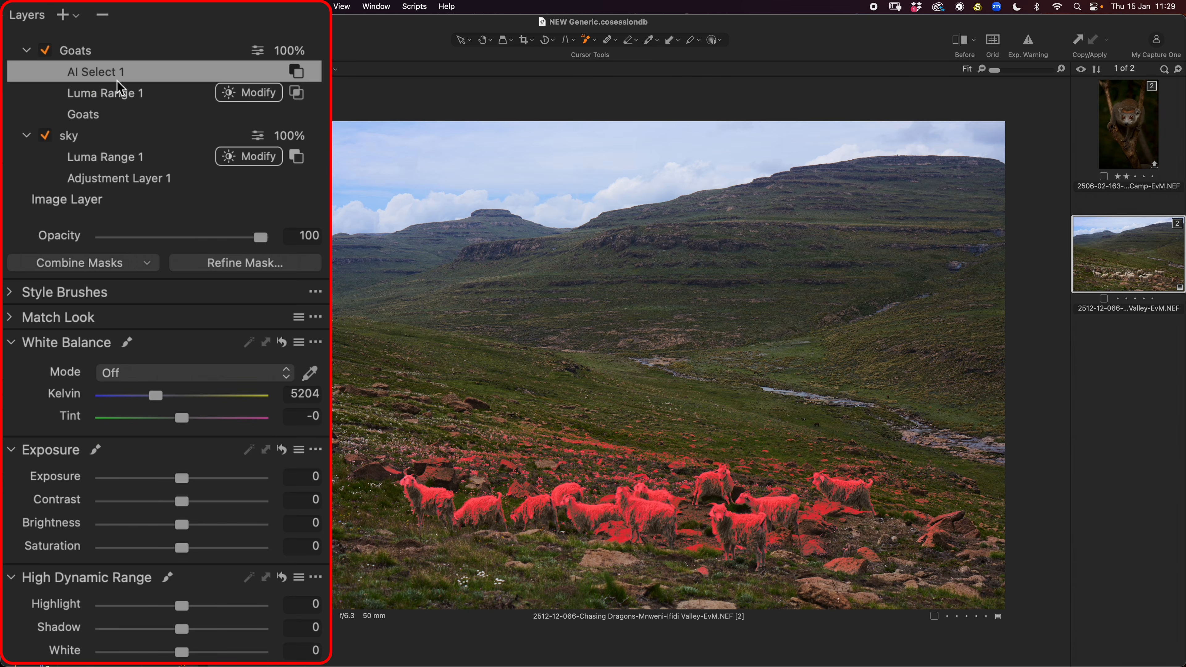
left_click(127, 266)
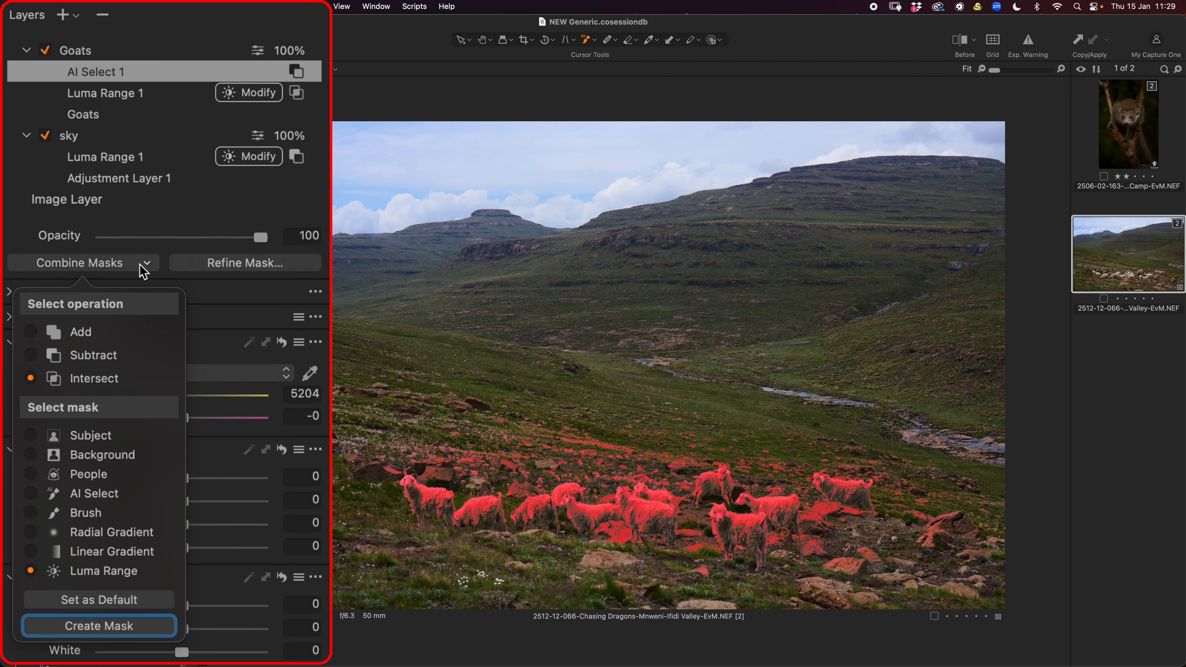
left_click(96, 364)
left_click(53, 514)
left_click(116, 628)
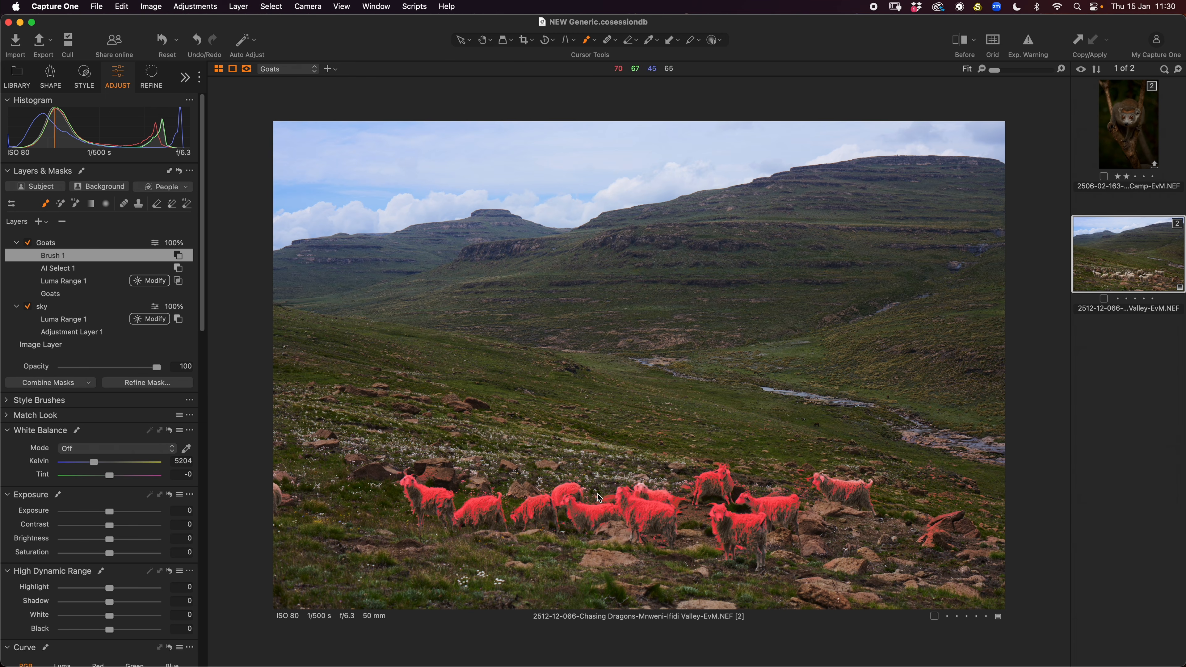
- Hide the mask overlay and set the Goats layer's Exposure to 0,18 and Contrast to -5
key("m")
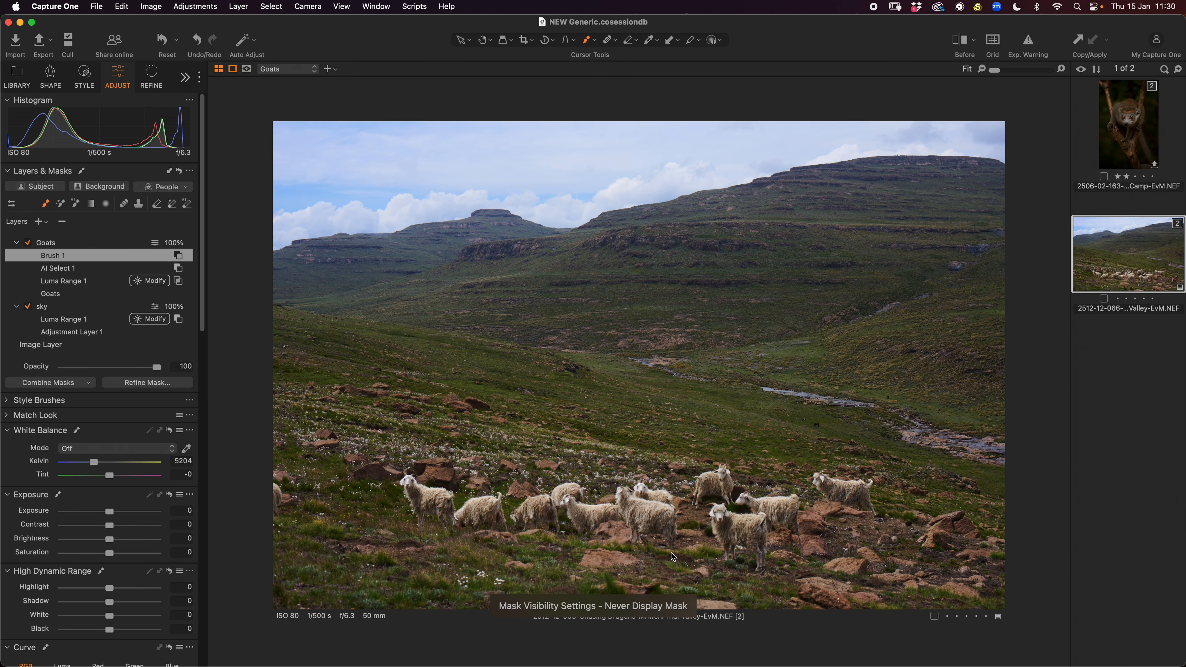
left_click(93, 242)
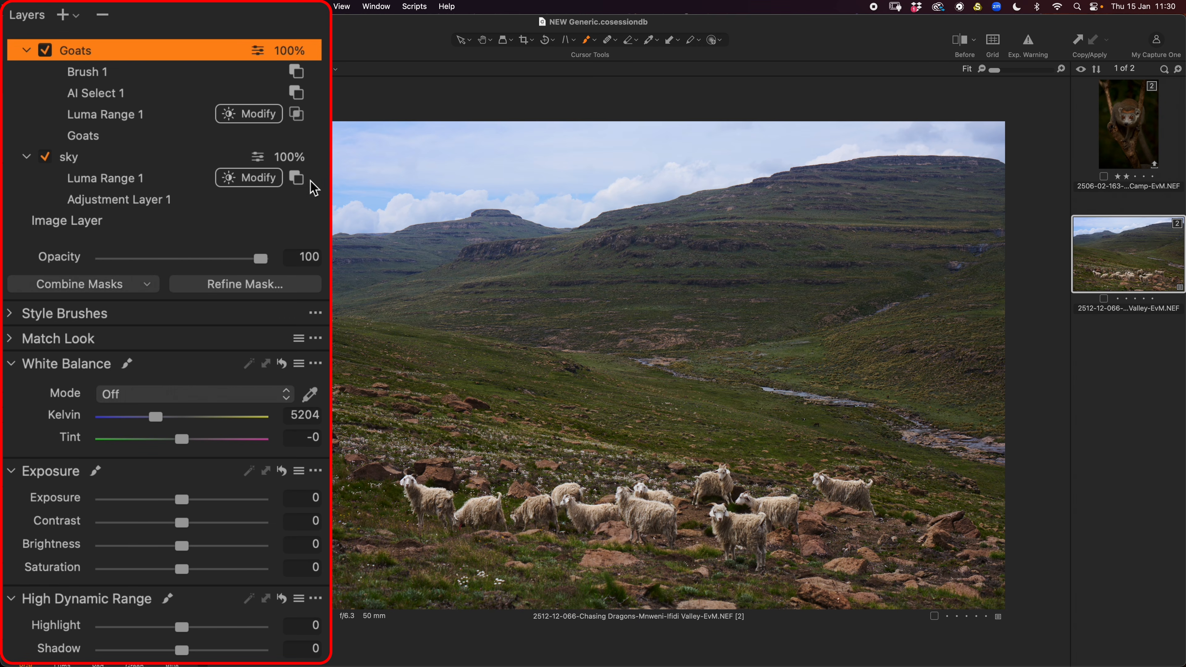
scroll(198, 398, "down", 5)
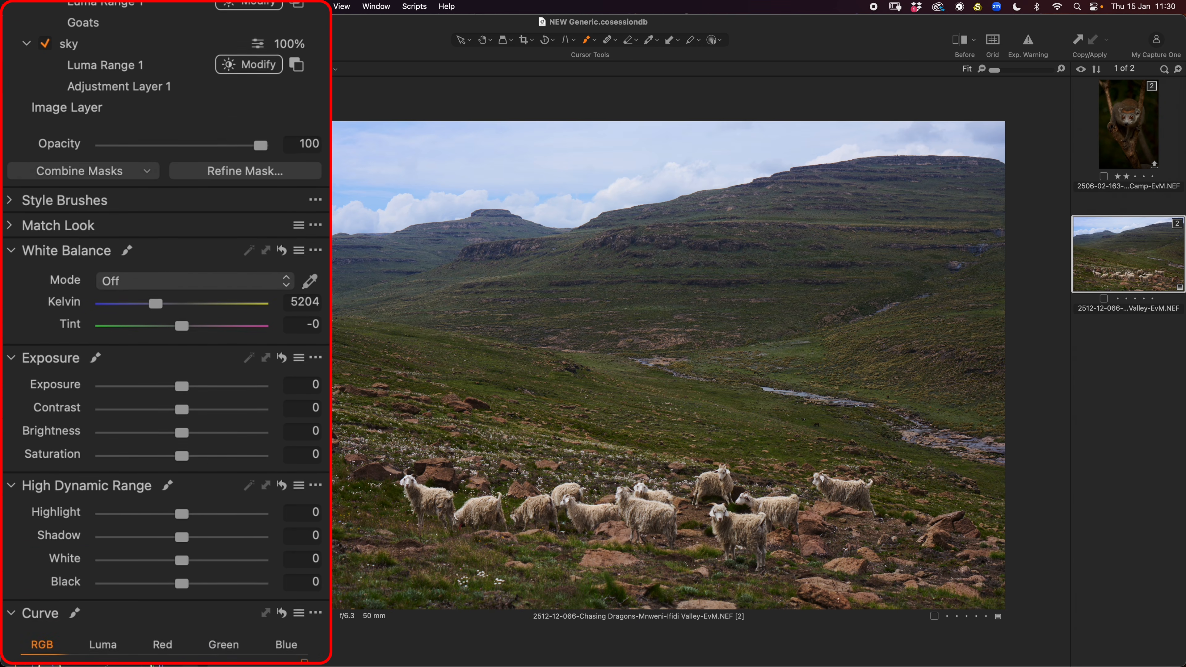
left_click_drag(181, 389, 175, 413)
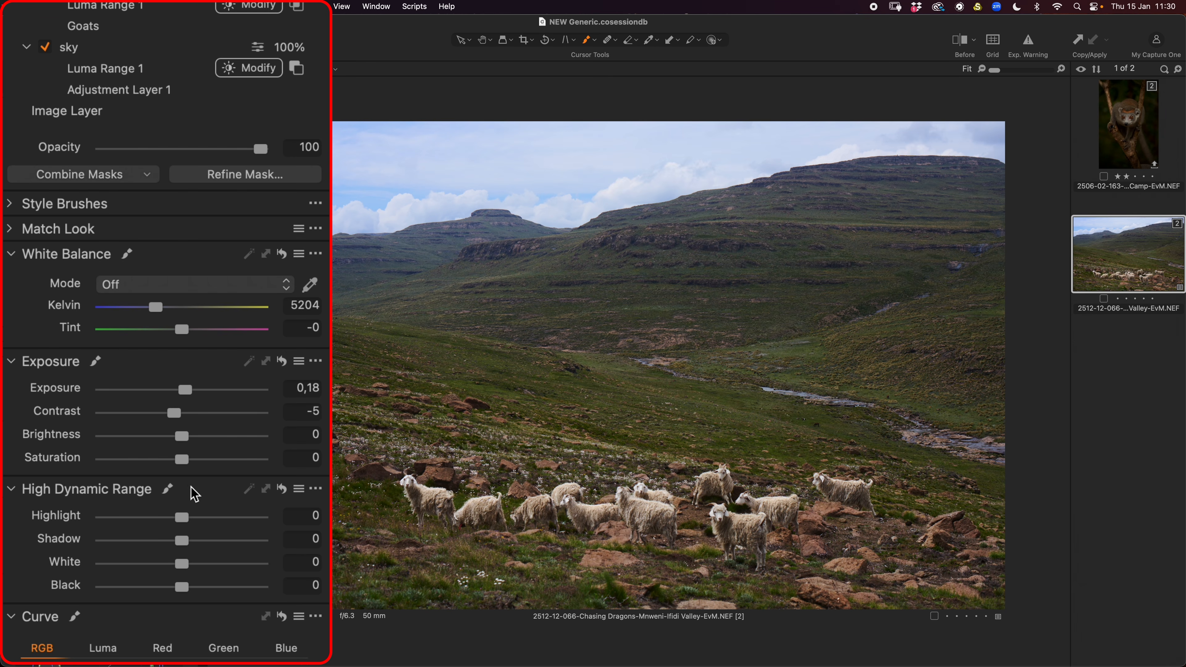
- Set the Goats layer's High Dynamic Range to Highlight -76 and Shadow 6
left_click_drag(181, 540, 122, 519)
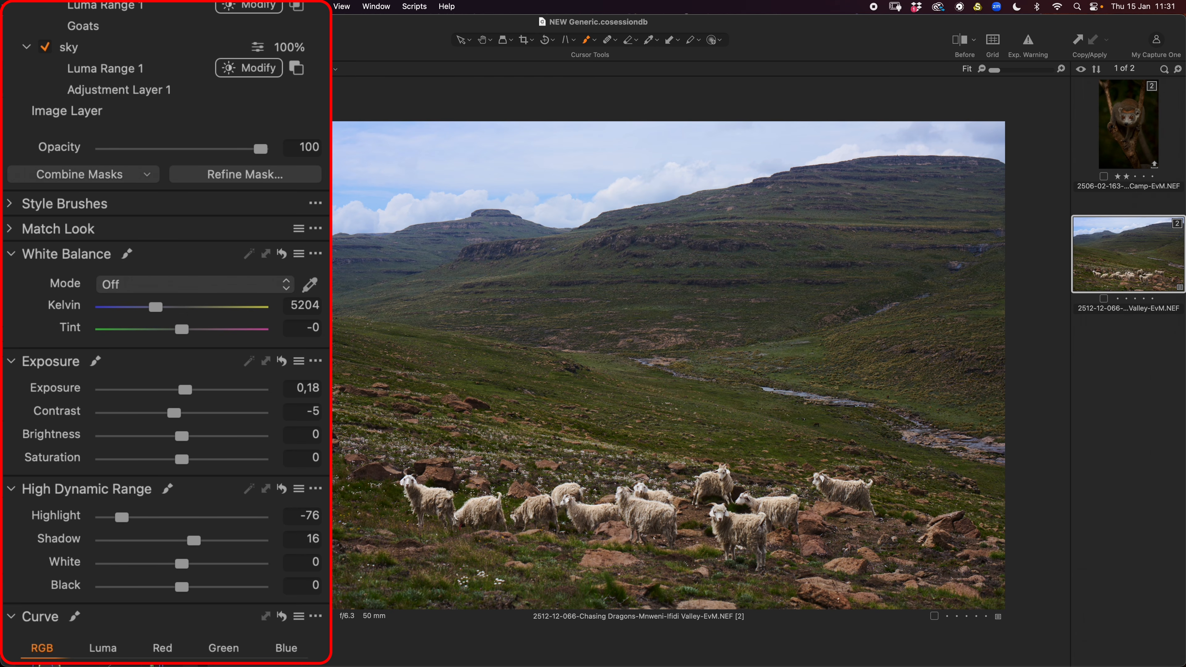
scroll(166, 327, "down", 5)
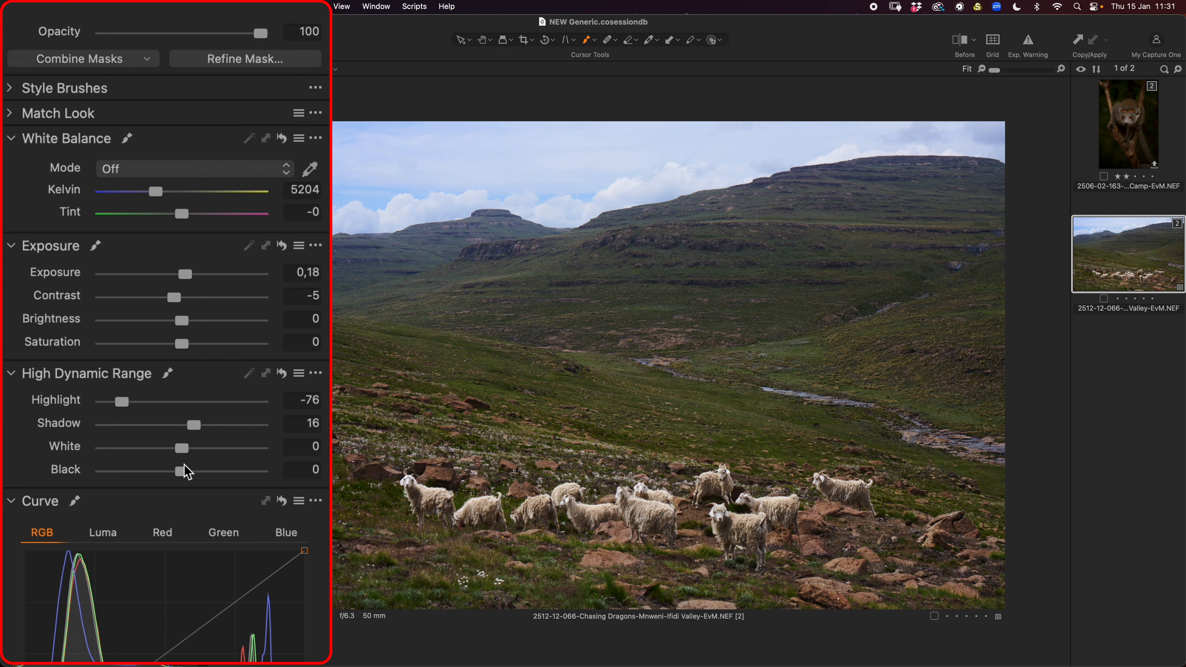
left_click_drag(191, 427, 182, 440)
- Toggle the Goats layer off and on to compare its effect on the photo
scroll(158, 140, "up", 10)
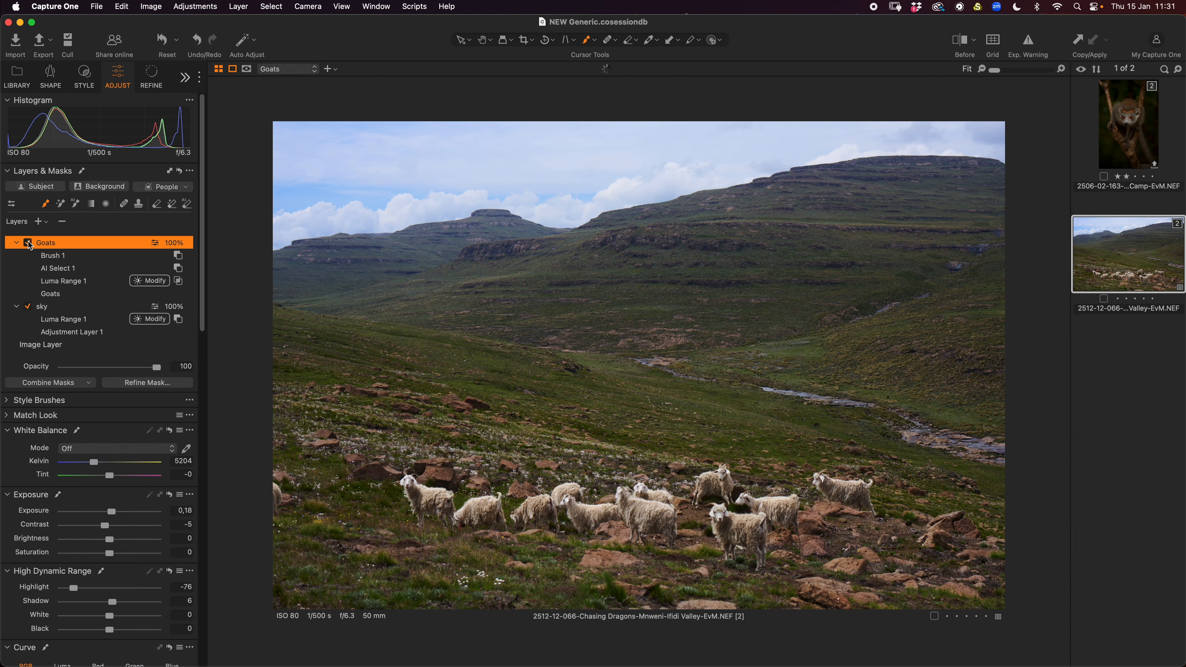
left_click(28, 242)
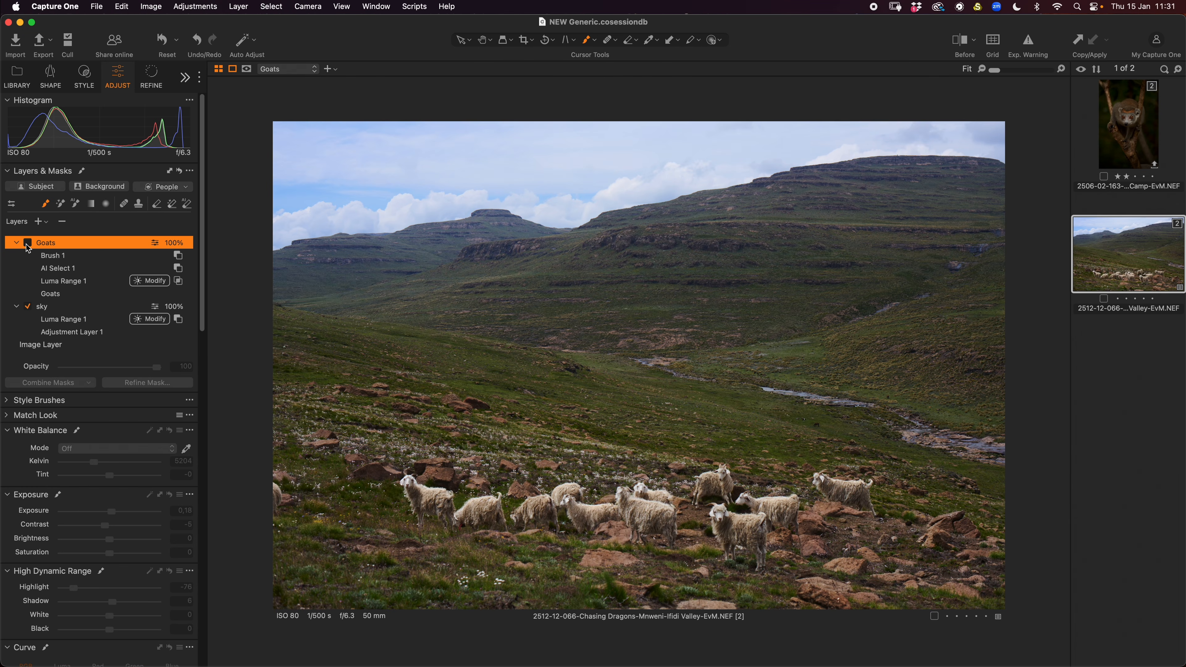
left_click(28, 242)
left_click(28, 243)
left_click(28, 242)
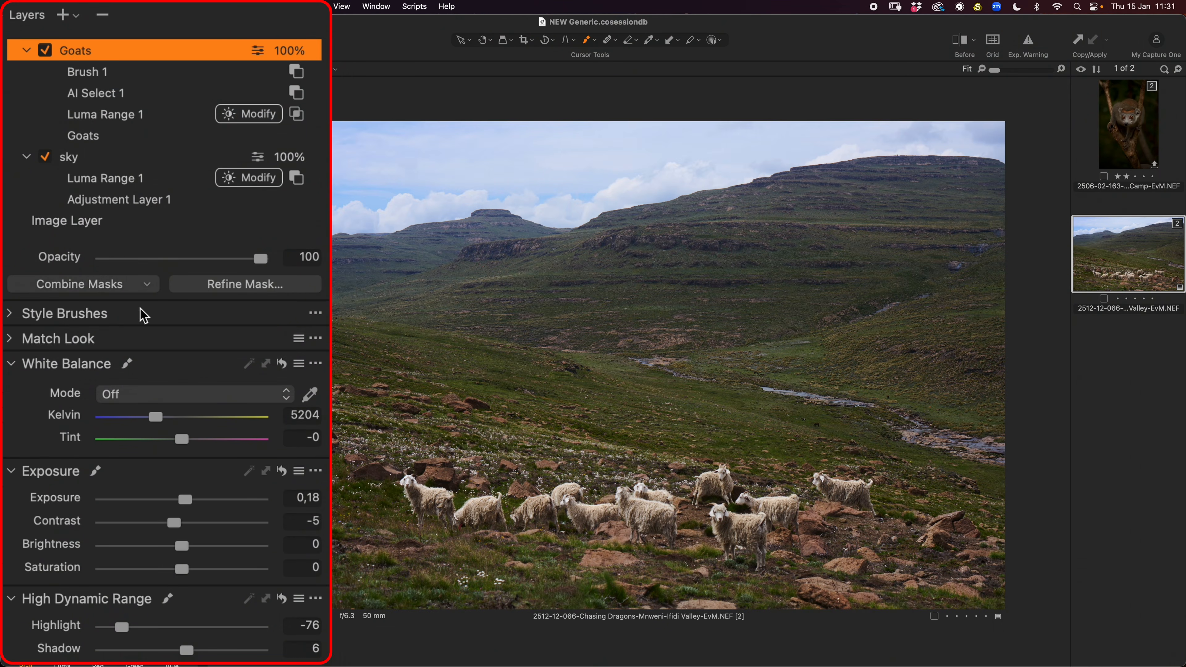
- Refine the Goats layer's combined mask with Display Mask enabled, using a high Radius, and apply it
left_click(273, 285)
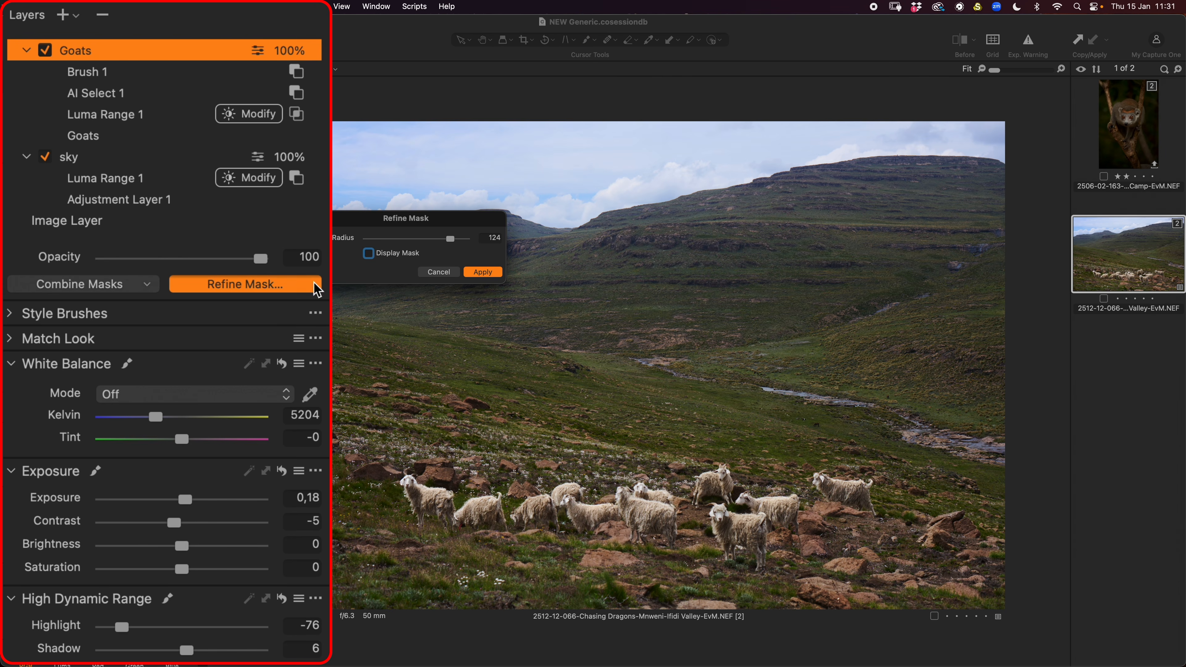
left_click(369, 253)
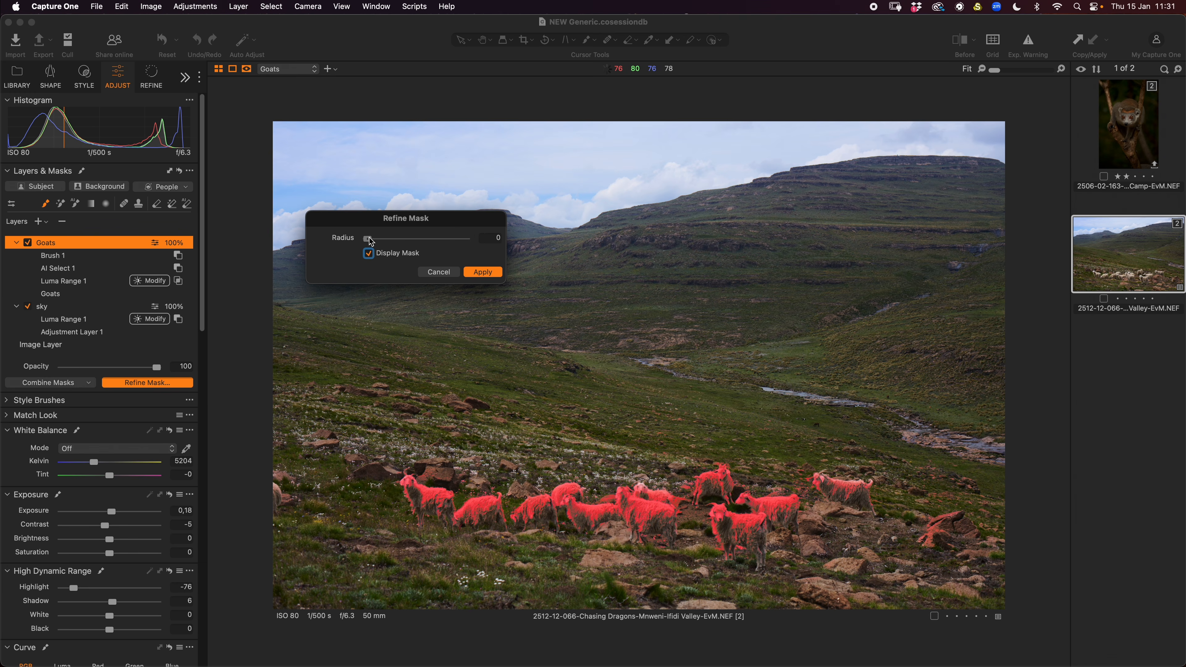
left_click_drag(371, 241, 452, 240)
left_click(490, 275)
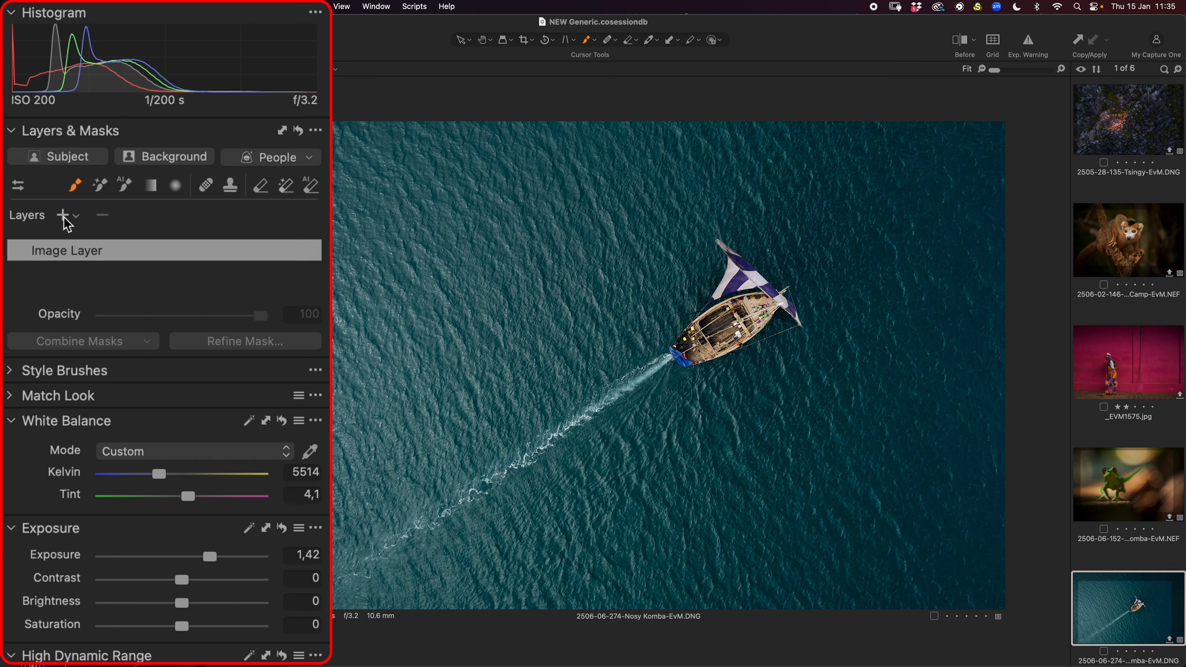
- Add an adjustment layer to the boat photo and place a large radial gradient, tilted along the wake, over the boat and its trail
left_click(63, 217)
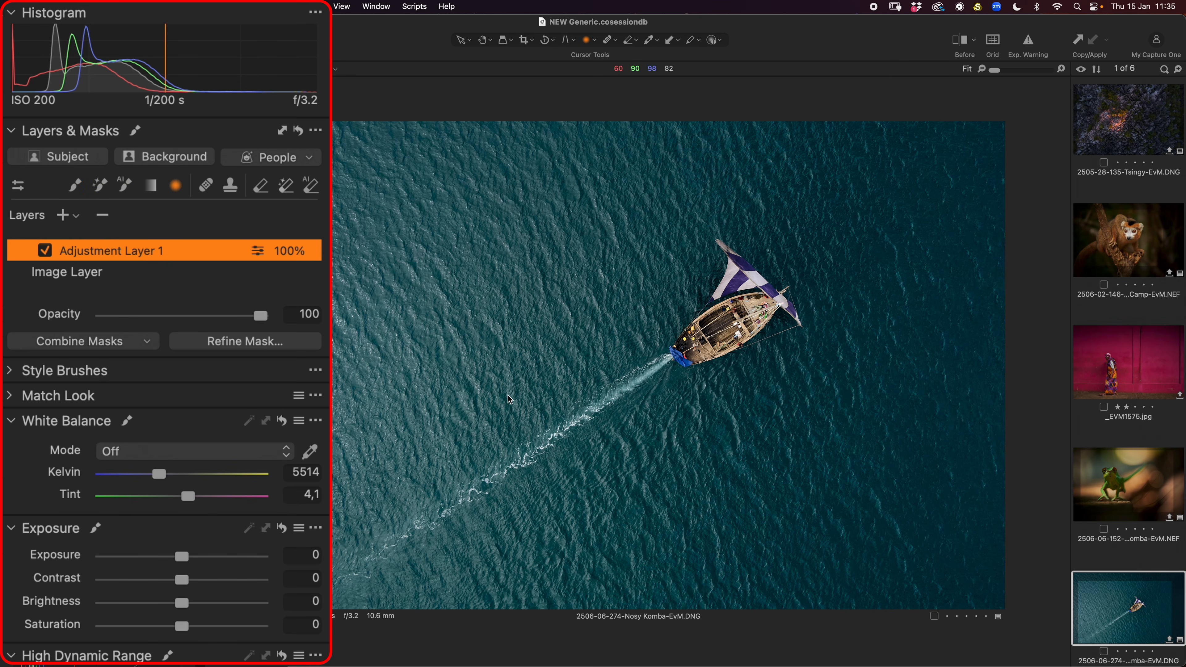
left_click_drag(539, 396, 913, 519)
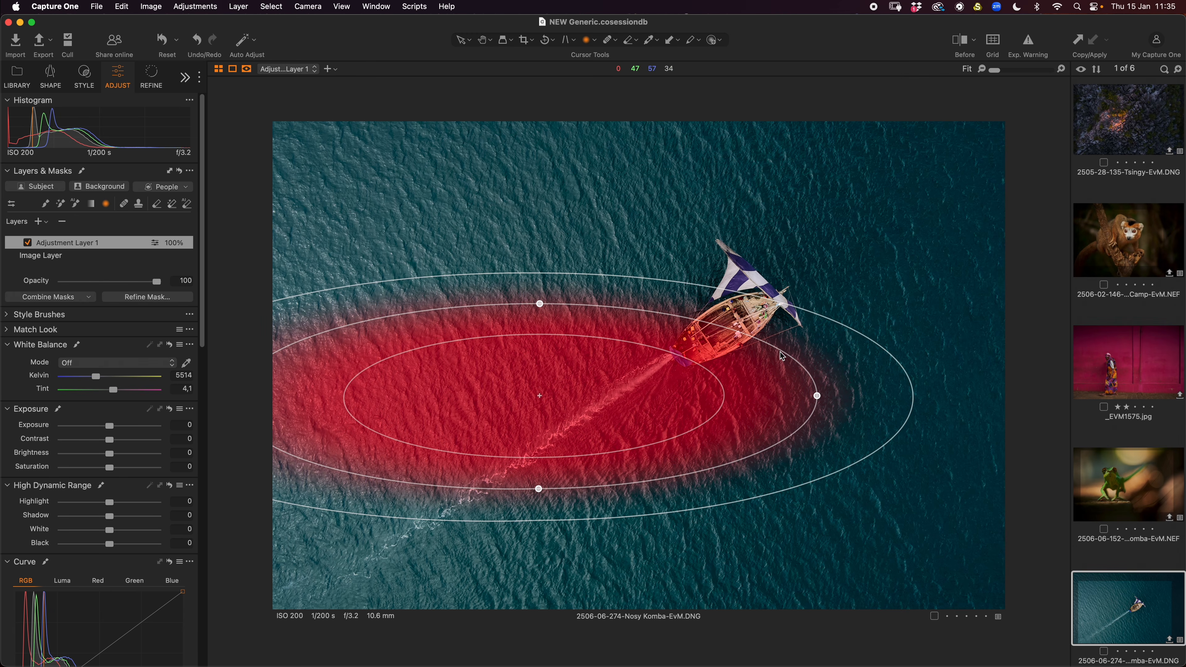
left_click_drag(782, 351, 728, 235)
left_click_drag(611, 386, 726, 359)
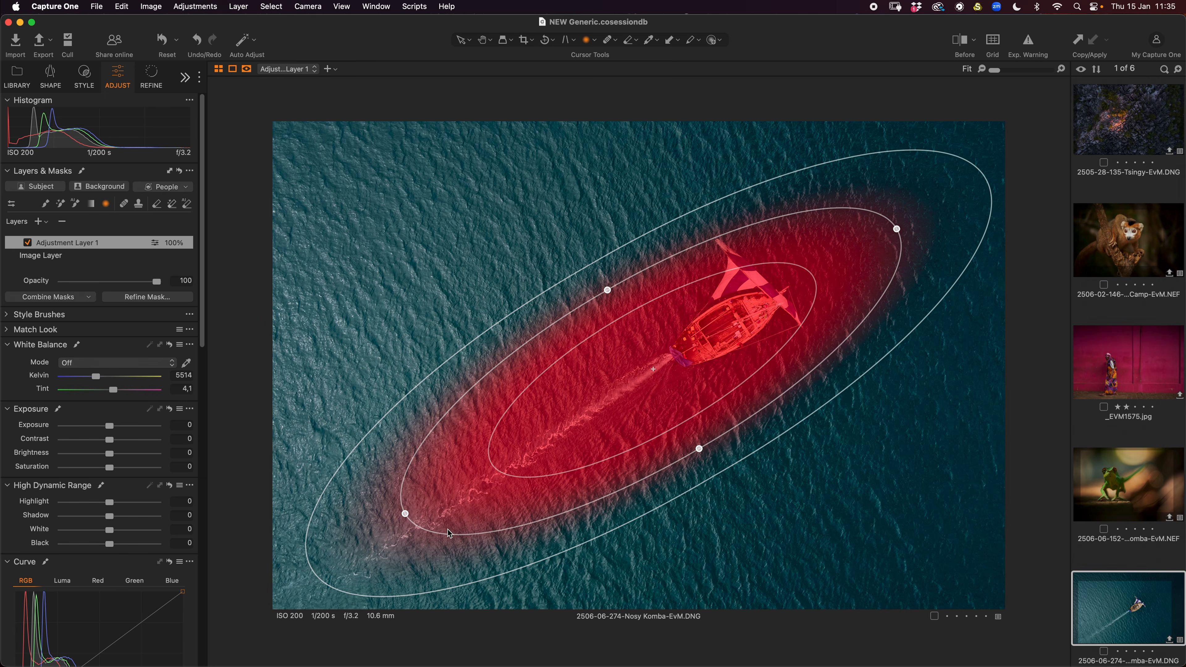
left_click_drag(405, 514, 347, 575)
left_click_drag(714, 363, 655, 381)
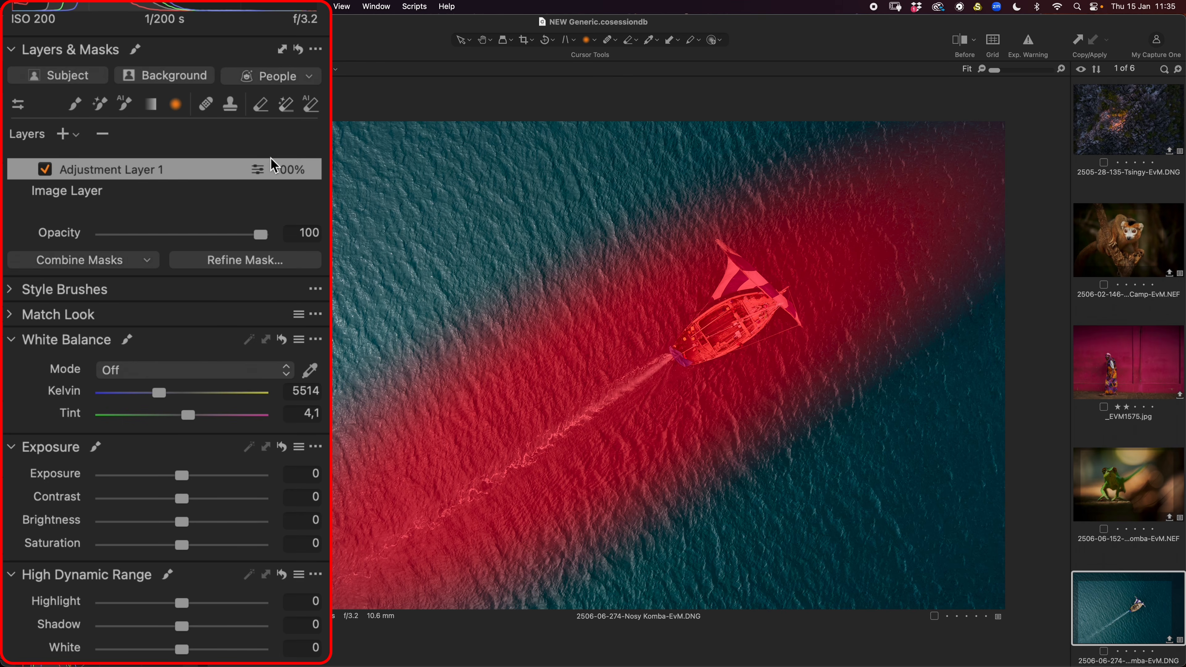
- Add a second Radial Gradient mask over the water in the photo's upper-left corner, enlarge and shift it, and delete that mask
left_click(148, 261)
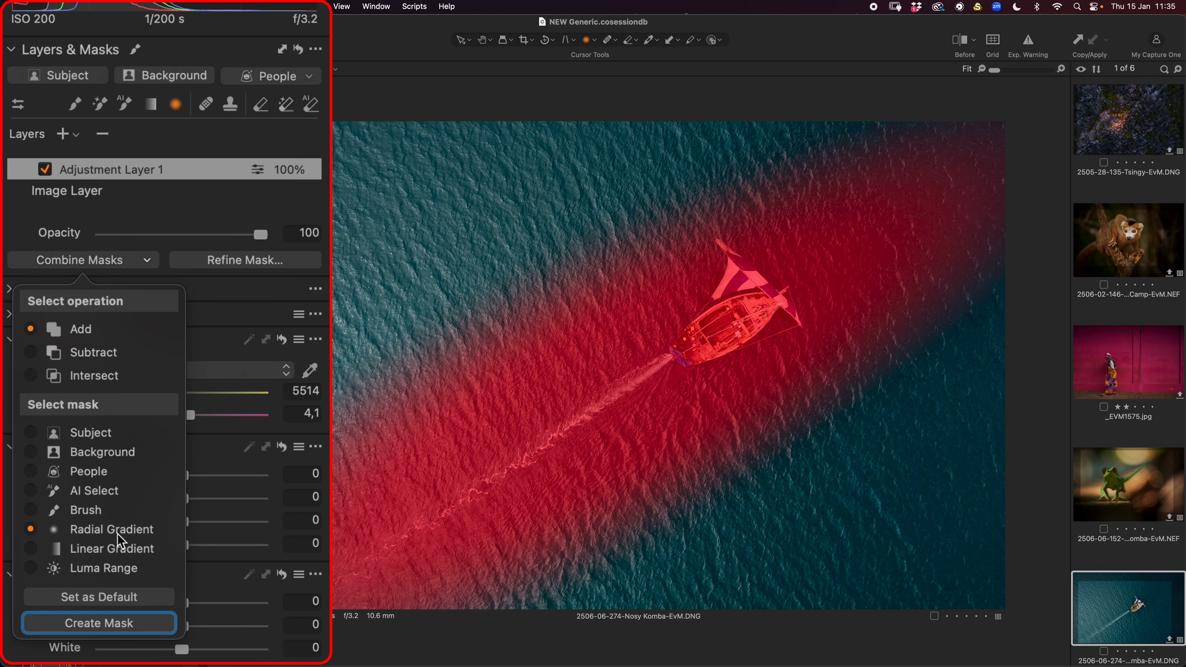
left_click(136, 624)
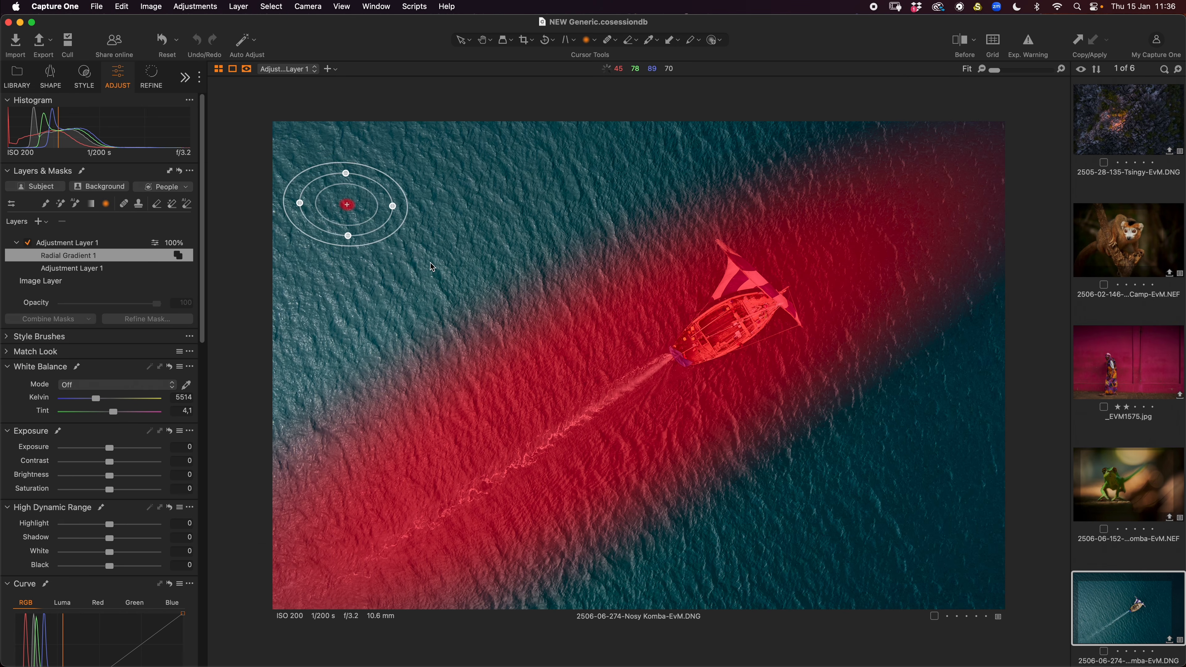
left_click_drag(430, 262, 432, 256)
left_click_drag(387, 218, 444, 221)
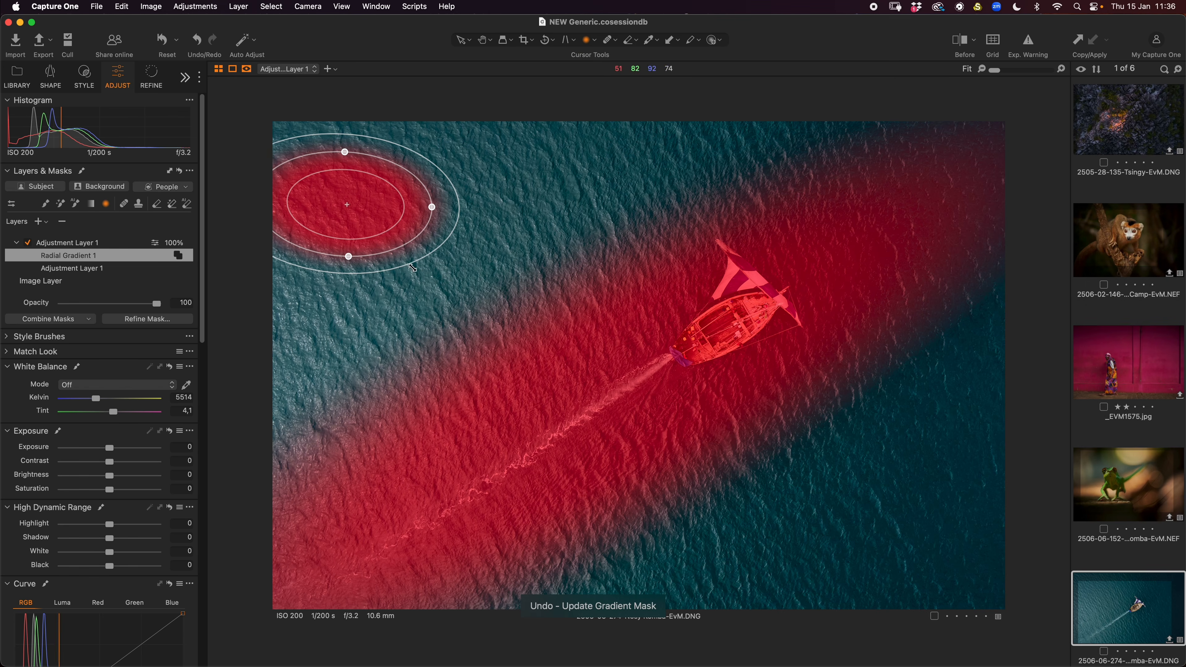
left_click_drag(402, 206, 441, 211)
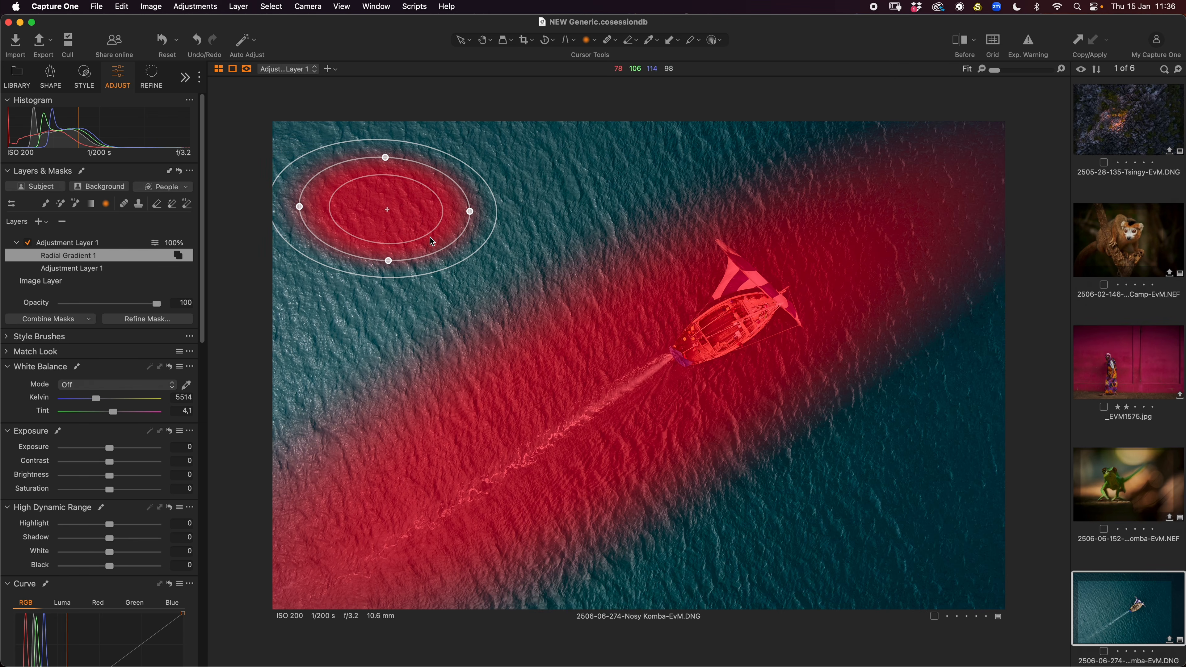
left_click(141, 258)
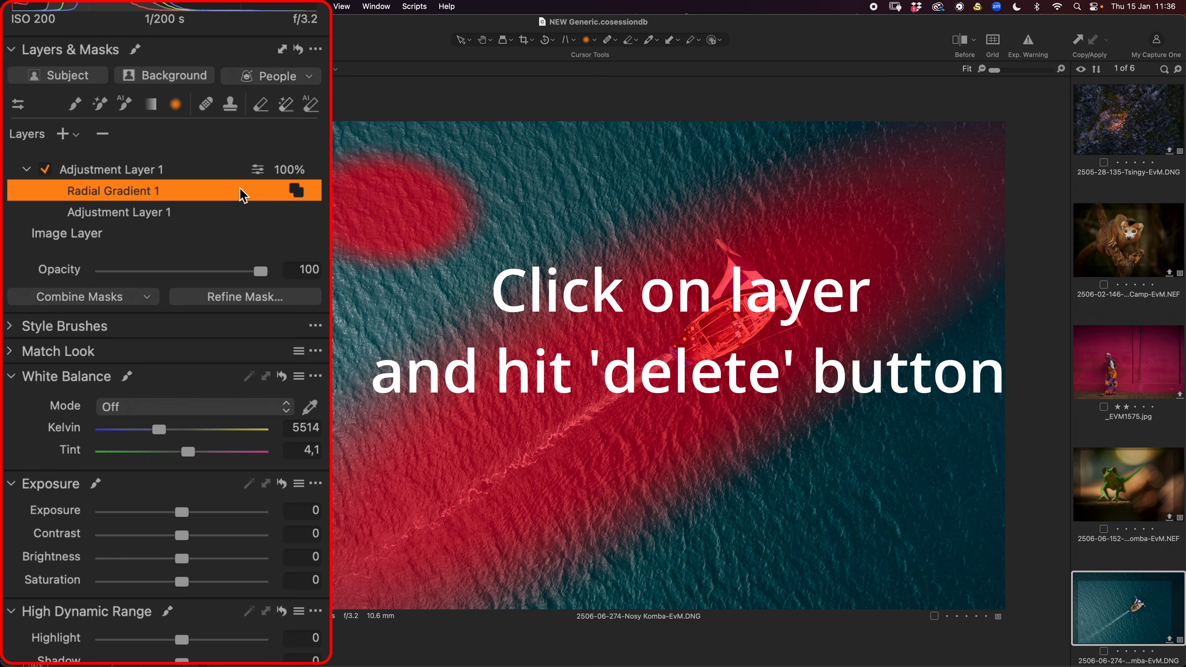
key("BackSpace")
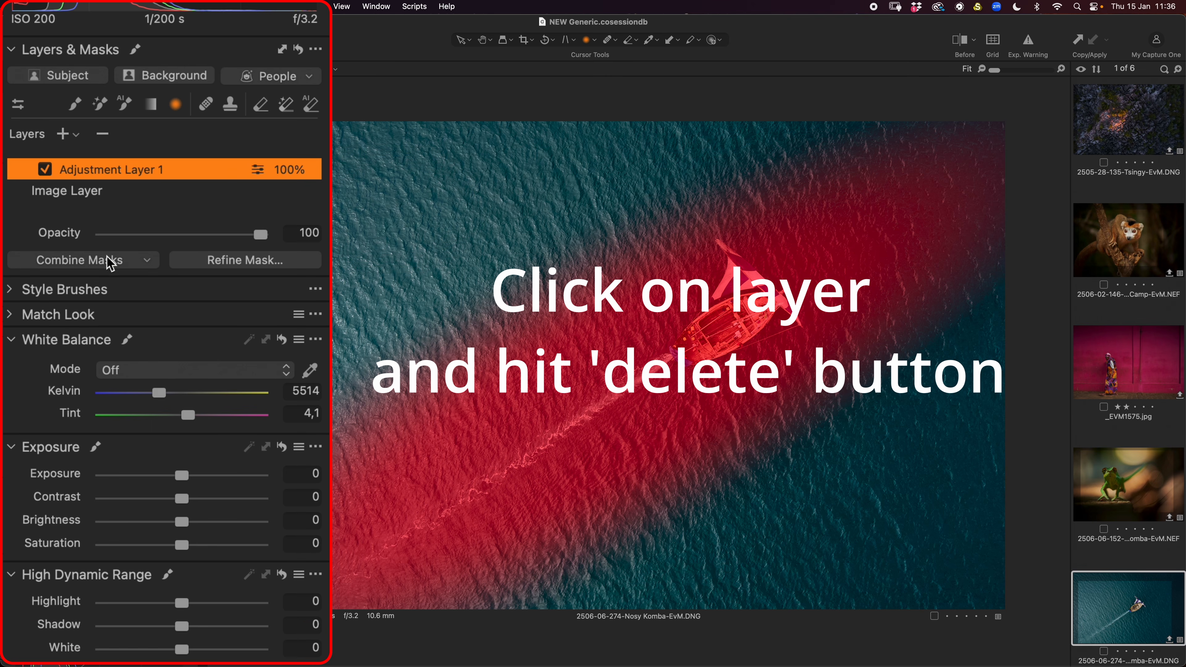
- Subtract a Background mask from the adjustment layer to leave only the boat masked, and delete that mask
left_click(146, 260)
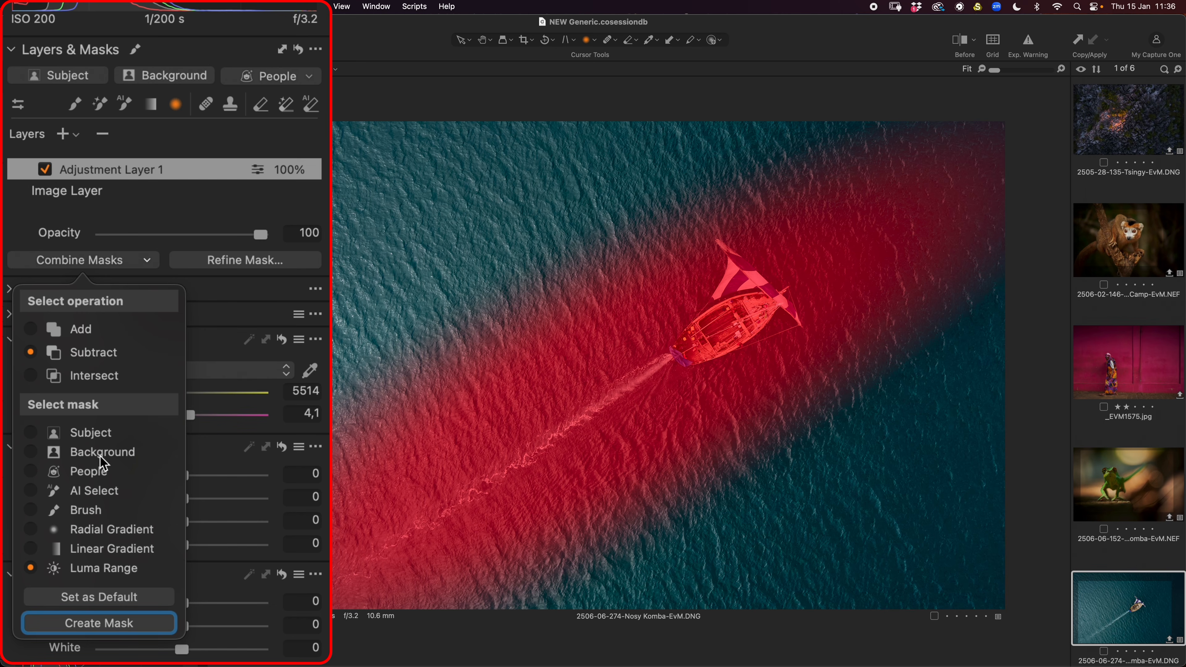
left_click(135, 626)
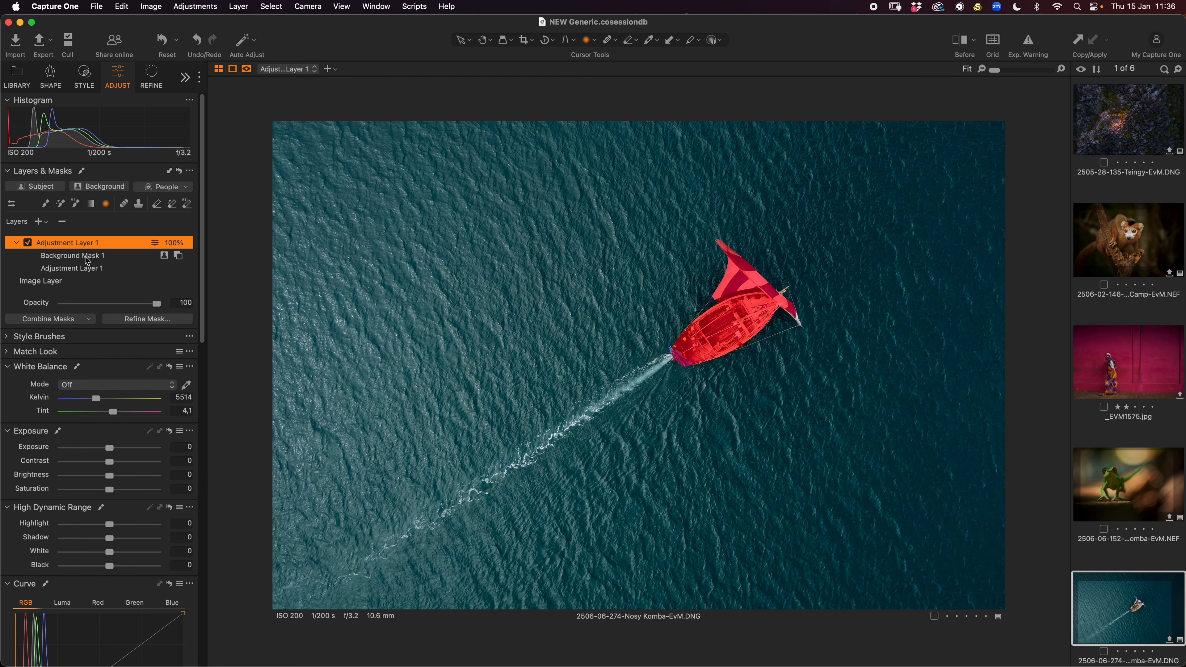
left_click(105, 255)
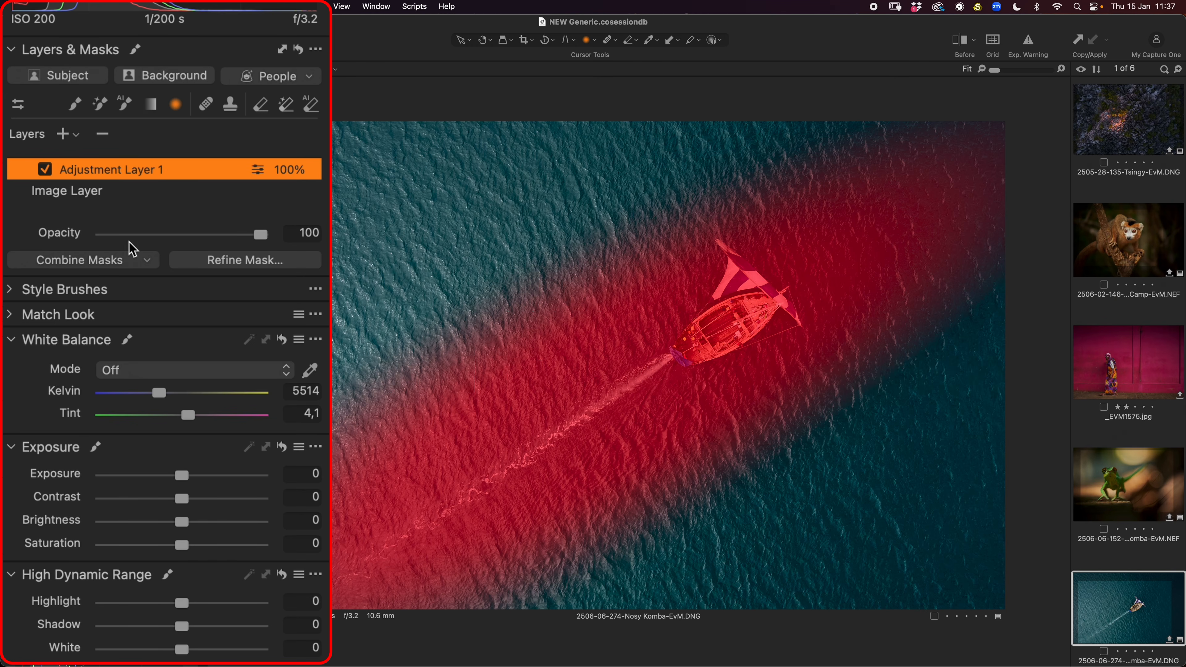
- Intersect the radial gradient with a Luma Range mask of 126–248 and falloff 84–255, and apply it
left_click(138, 260)
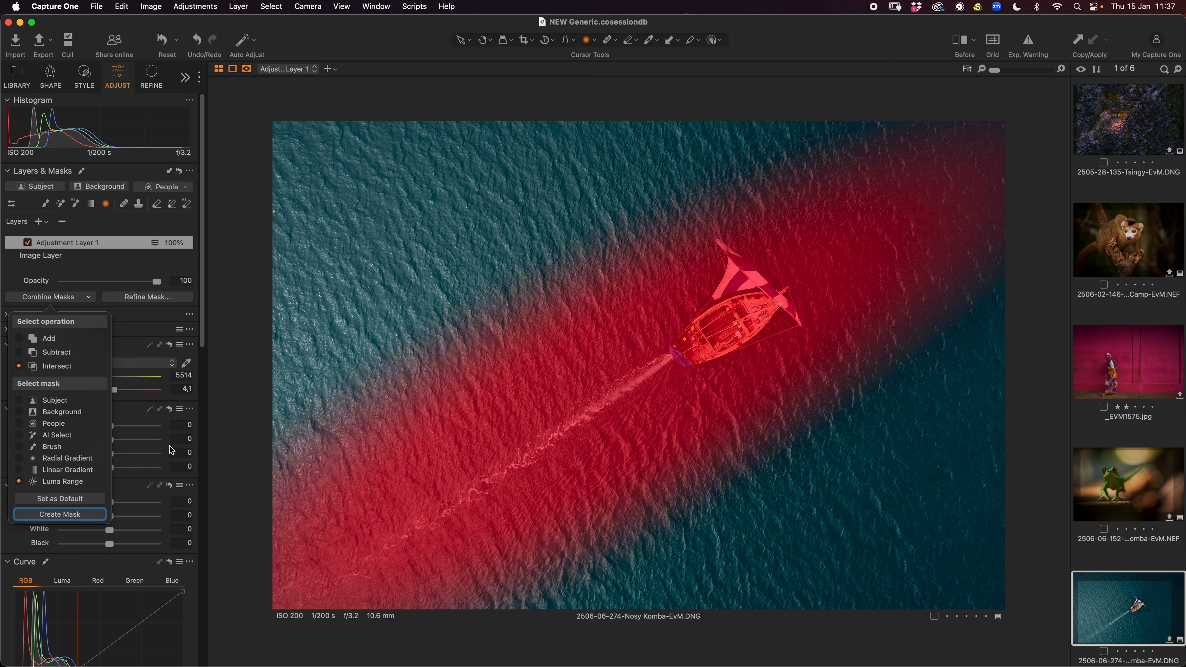
left_click(60, 515)
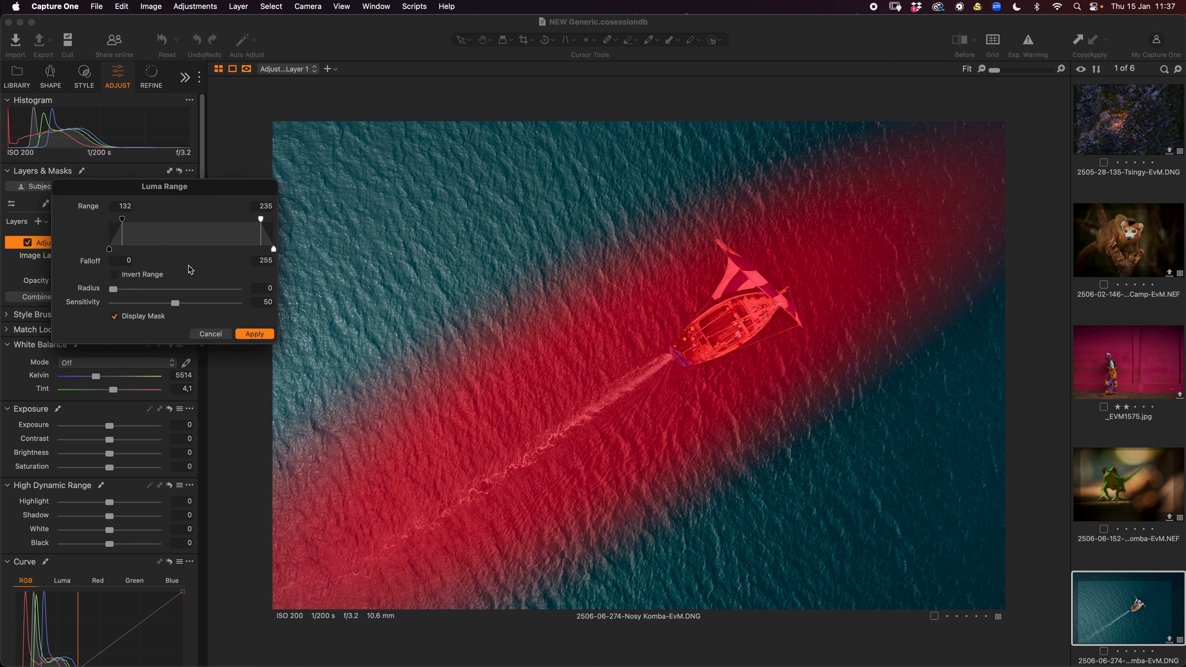
left_click_drag(122, 219, 149, 225)
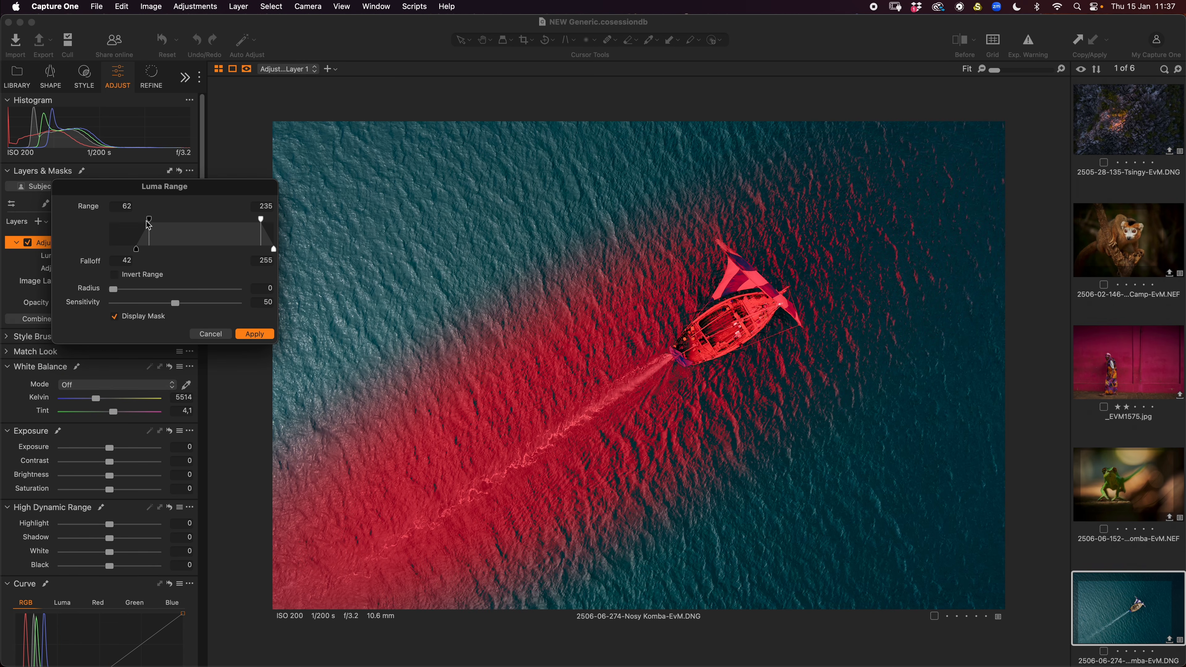
mouse_move(261, 220)
left_mouse_down()
mouse_move(251, 220)
mouse_move(269, 221)
left_mouse_up()
left_click_drag(149, 226, 195, 224)
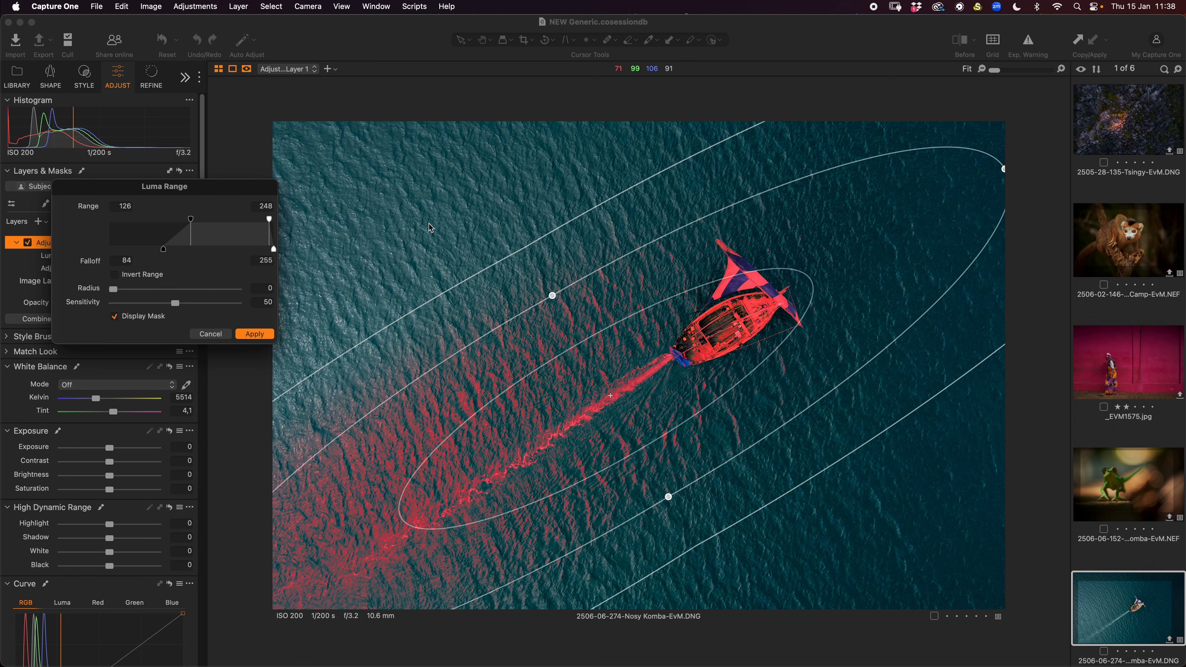
left_click(255, 334)
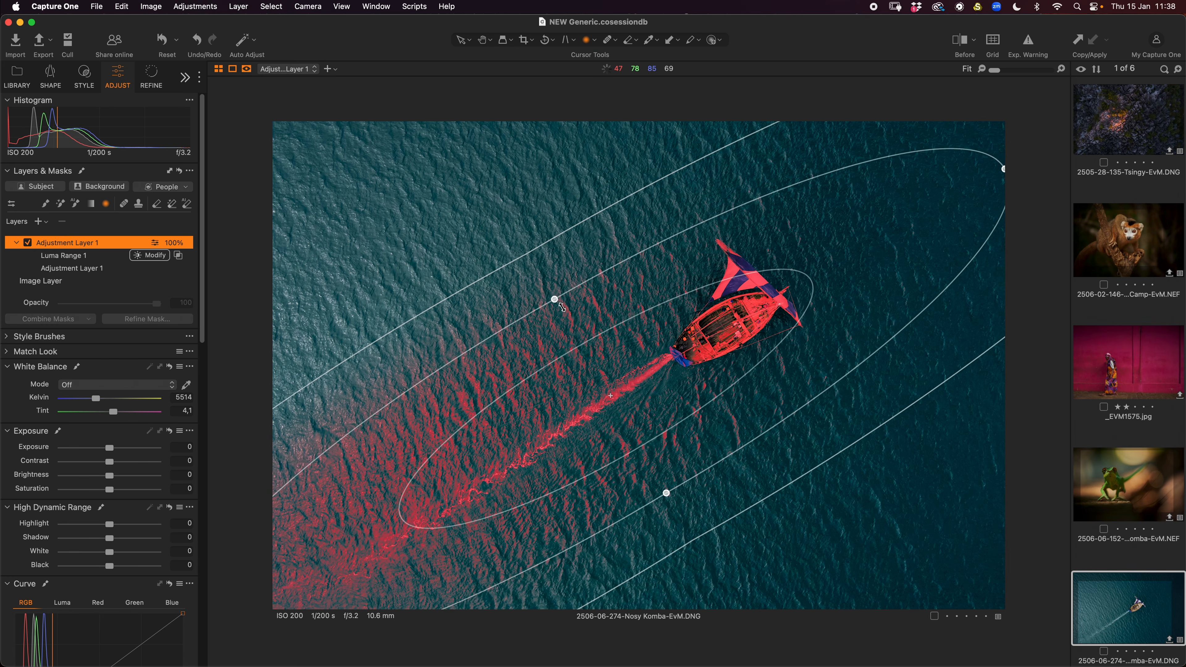
- Narrow and soften the radial gradient along the wake, try it over the open water, and center it on the boat
left_click_drag(563, 307, 570, 319)
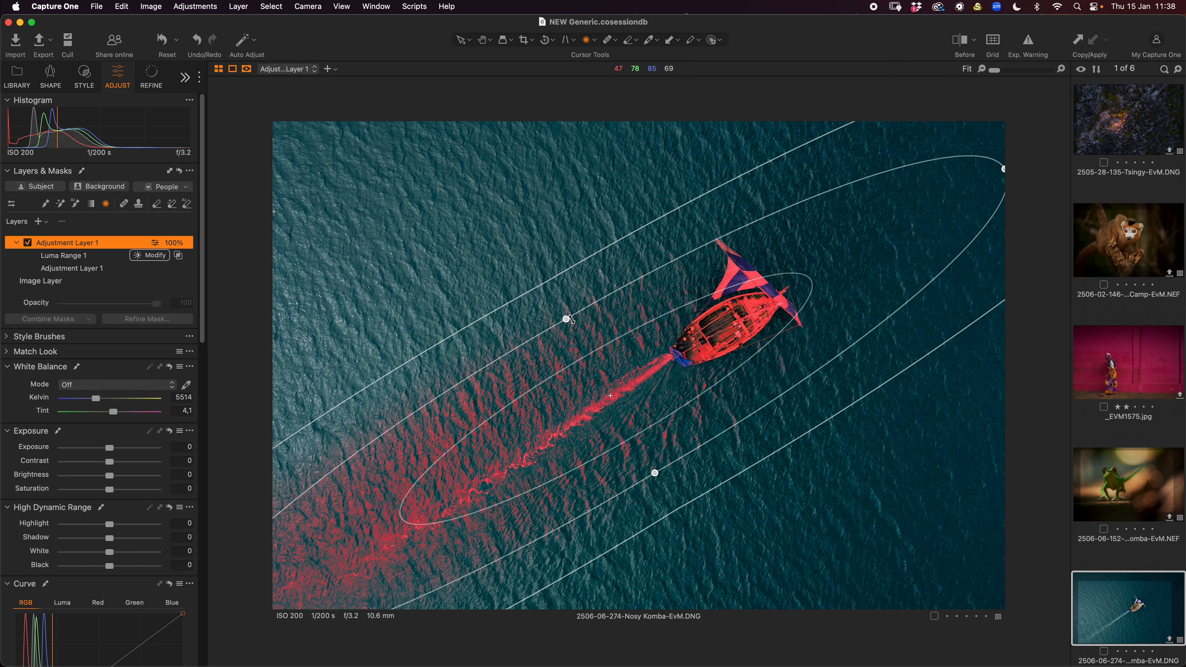
left_click_drag(413, 523, 447, 496)
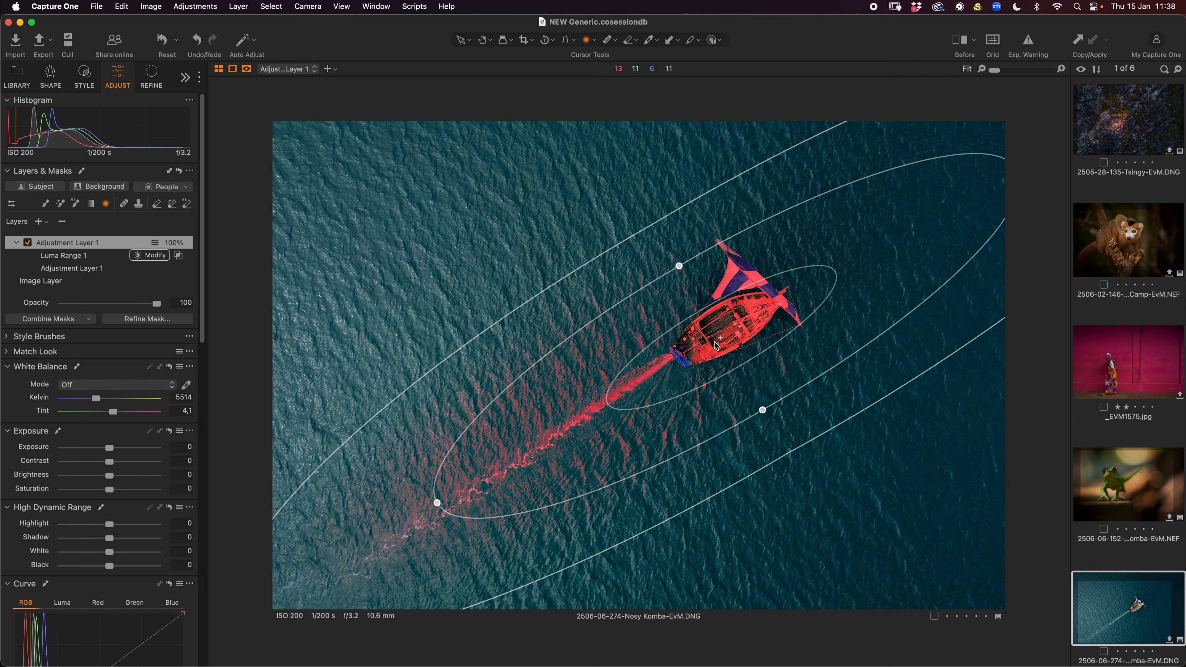
left_click_drag(733, 333, 504, 283)
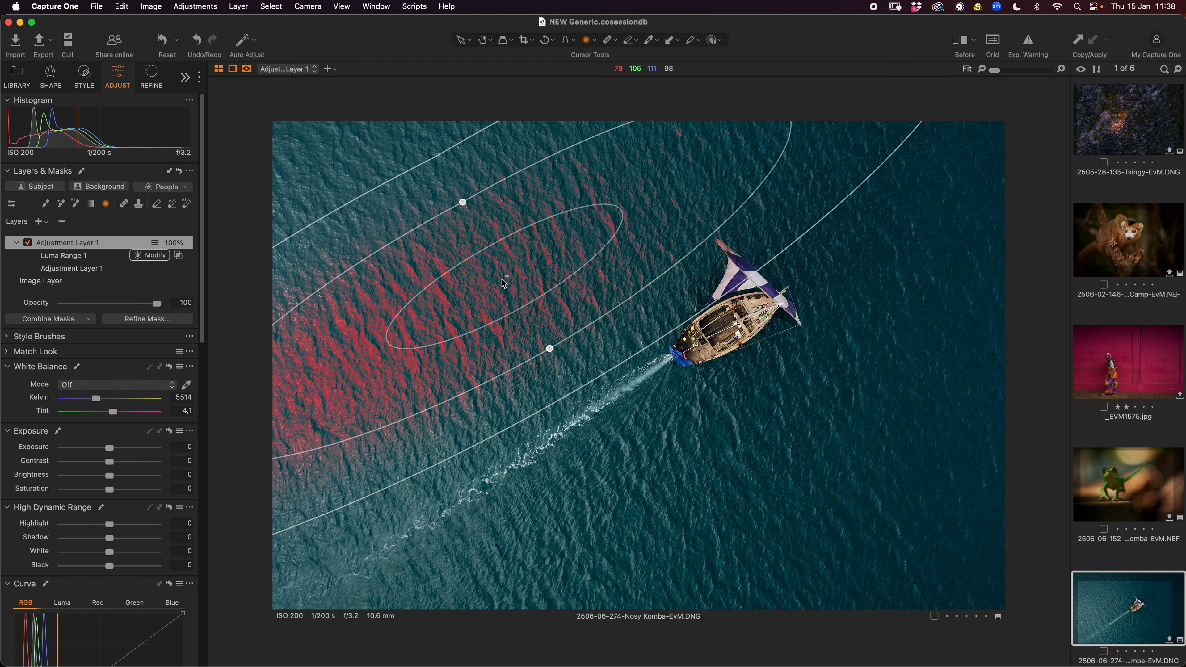
left_click_drag(503, 283, 819, 276)
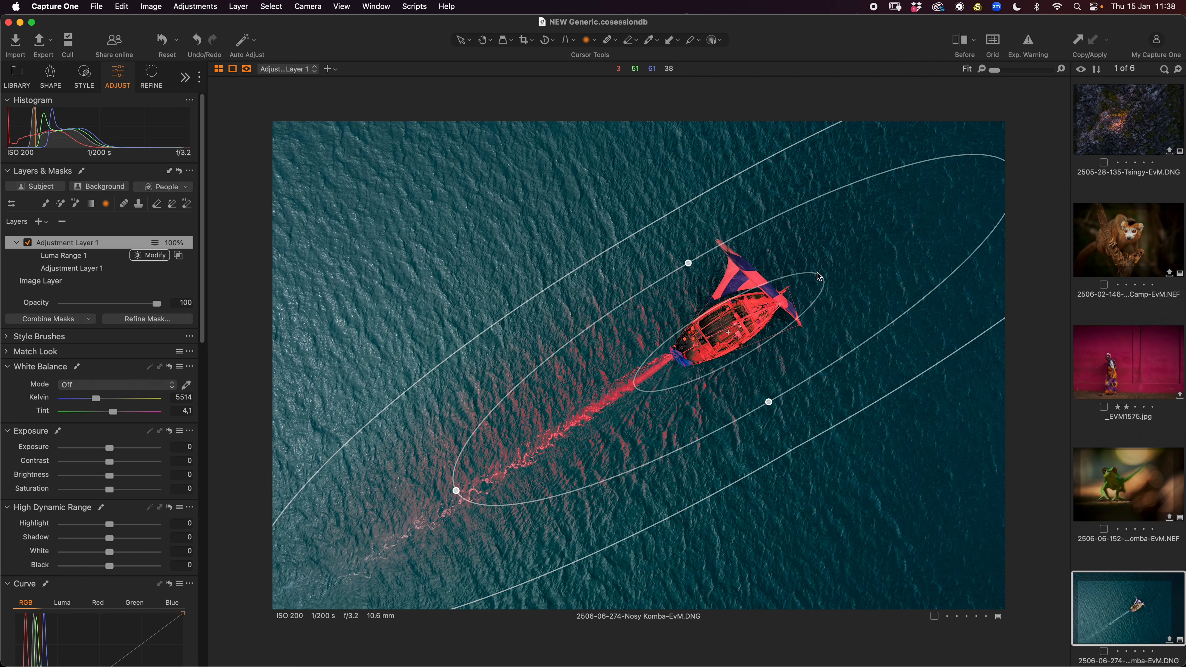